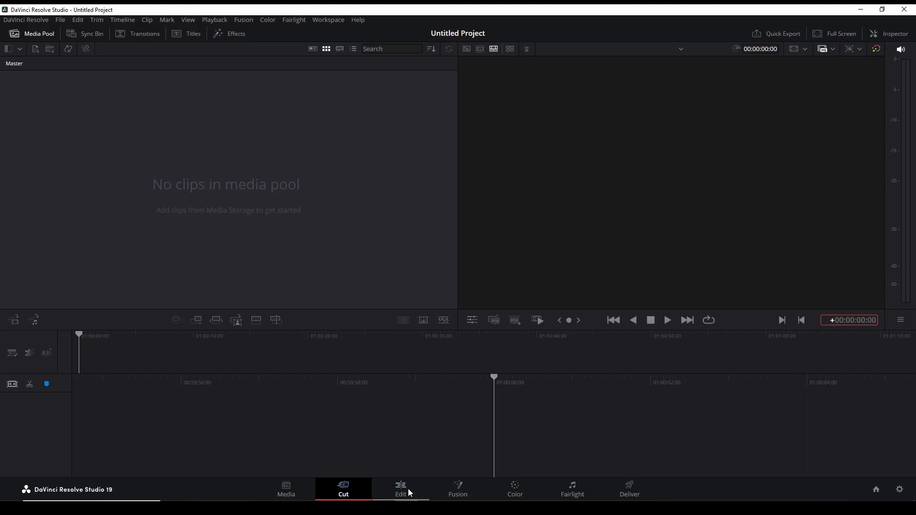
# Switch to the Edit page and set the project's timeline frame rate to 60 frames per second
pyautogui.click(408, 487)
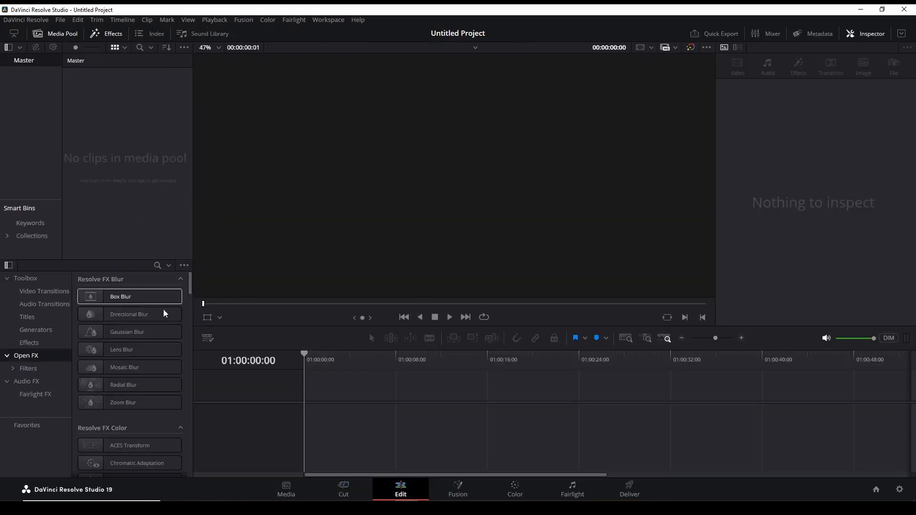
pyautogui.click(899, 491)
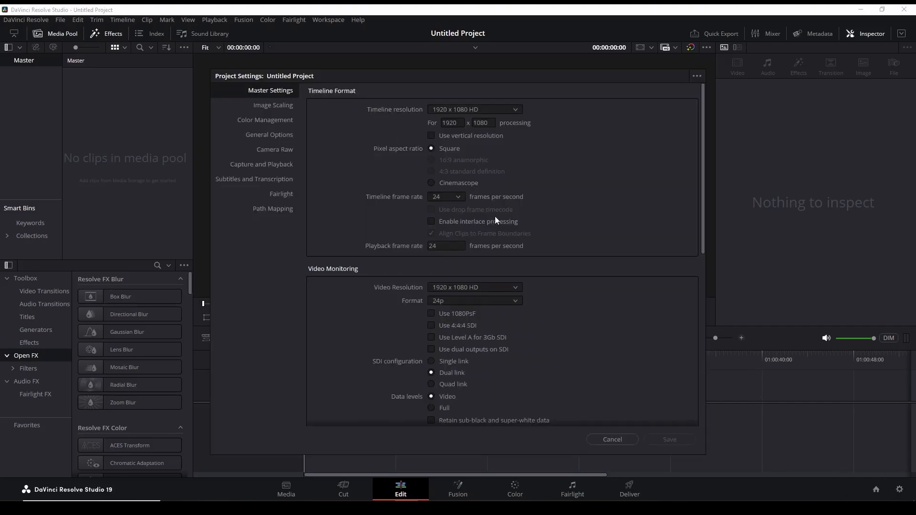
pyautogui.click(441, 199)
pyautogui.scroll(-2, 448, 228)
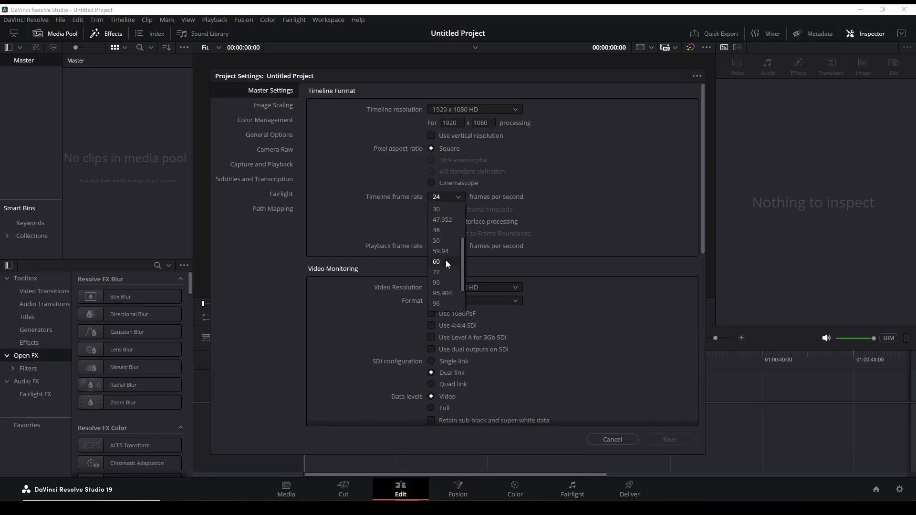
pyautogui.click(446, 261)
pyautogui.click(666, 442)
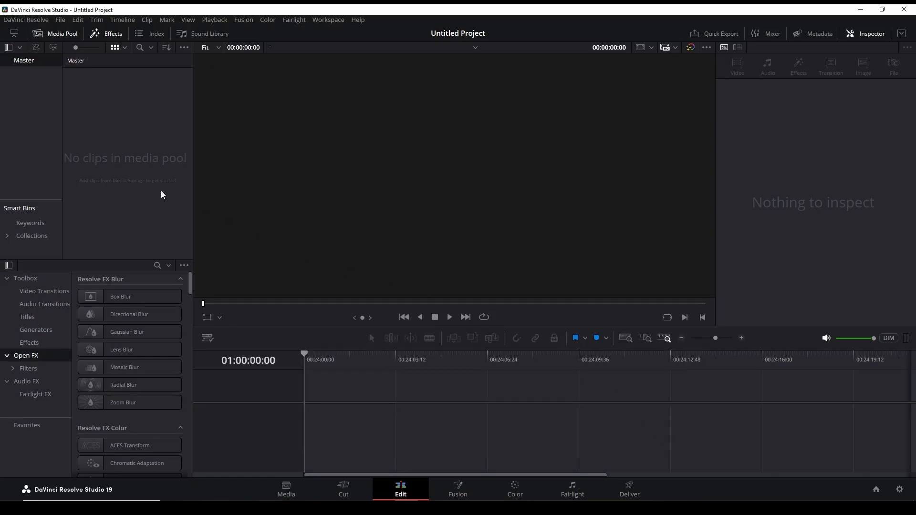
# Create a 5-second Fusion composition clip at 60 fps with the default name and place it at the start of the timeline
pyautogui.rightClick(107, 122)
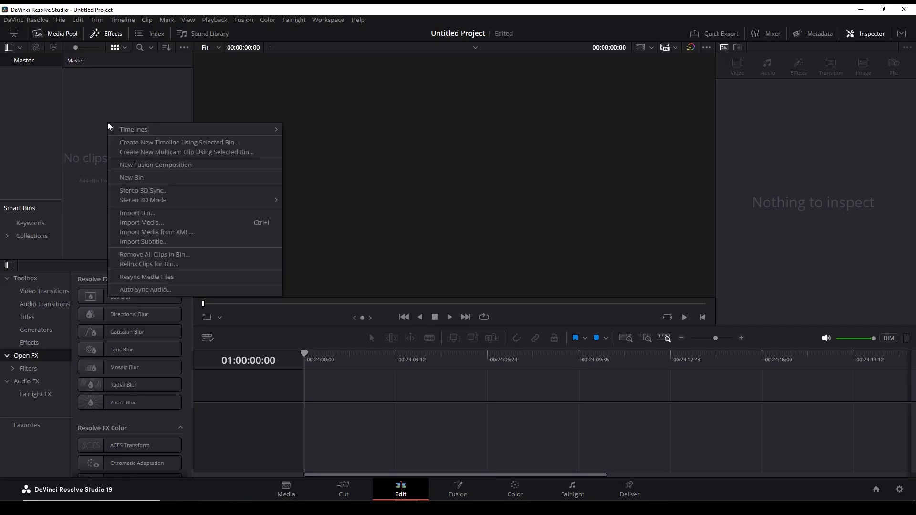
pyautogui.click(137, 165)
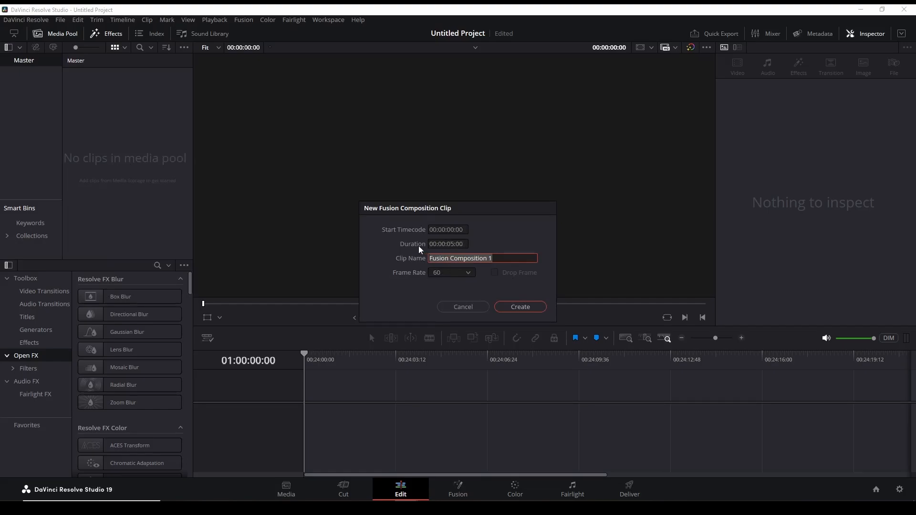
pyautogui.click(527, 307)
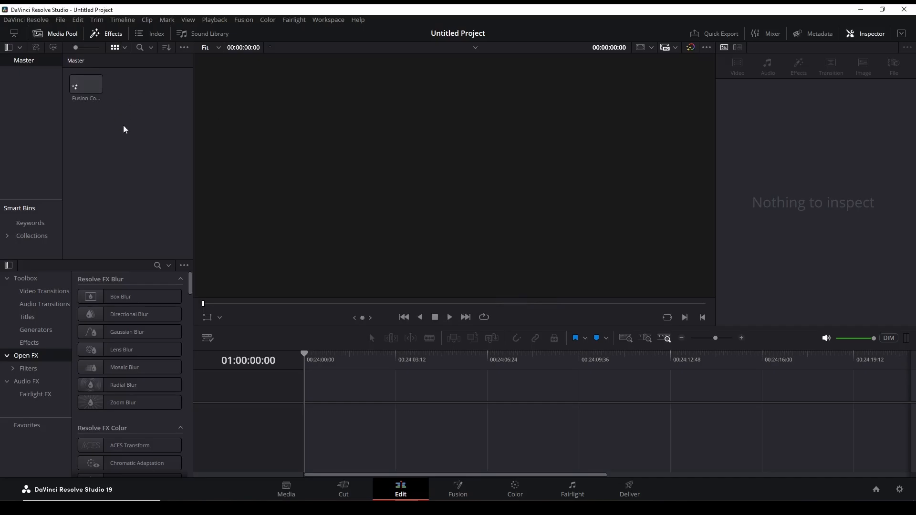
pyautogui.doubleClick(81, 87)
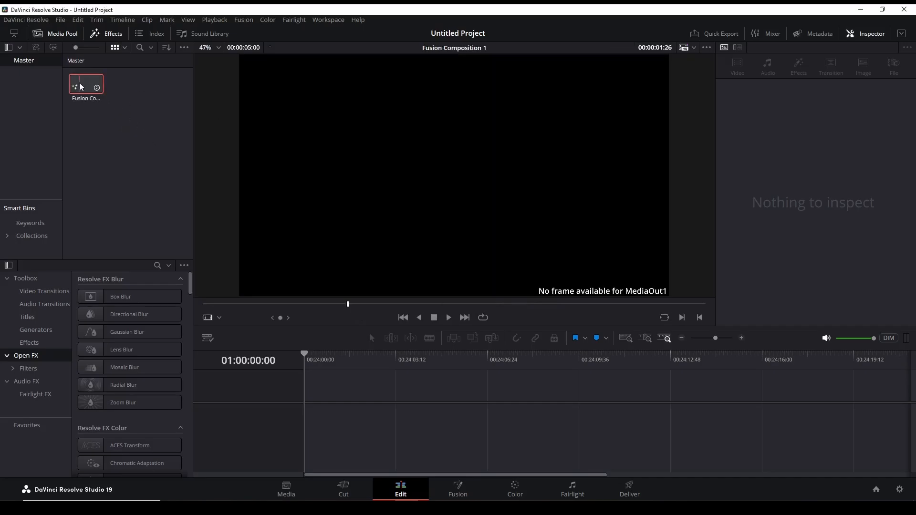
pyautogui.moveTo(81, 87); pyautogui.dragTo(324, 398)
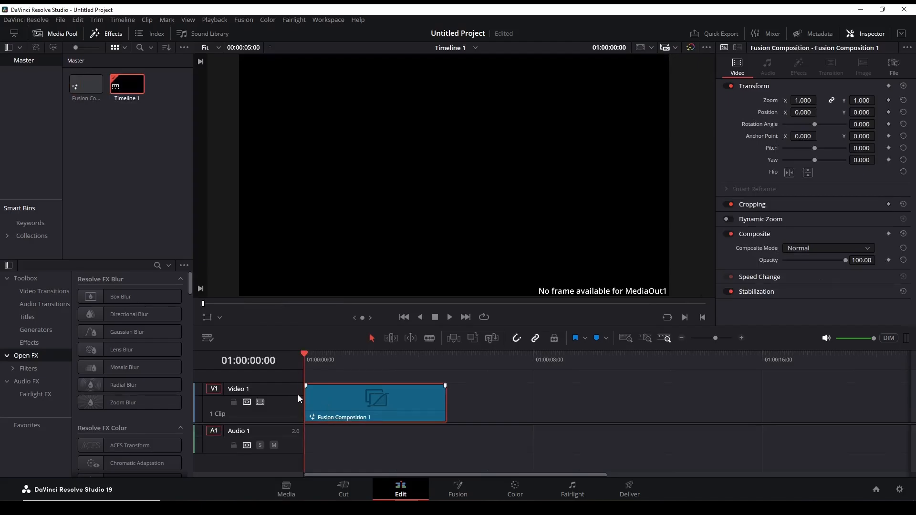
# Open the composition in Fusion, with MediaOut1 moved to the far right of the node graph and a single viewer
pyautogui.click(453, 490)
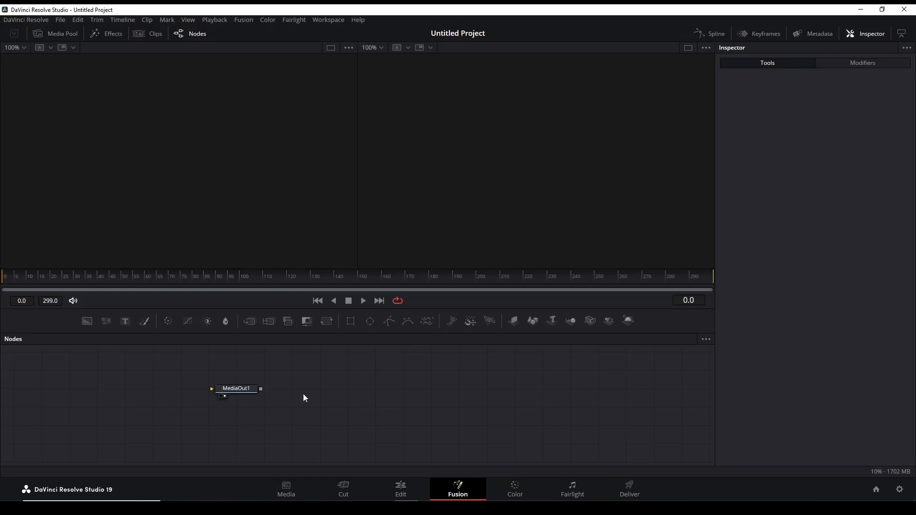
pyautogui.click(244, 391)
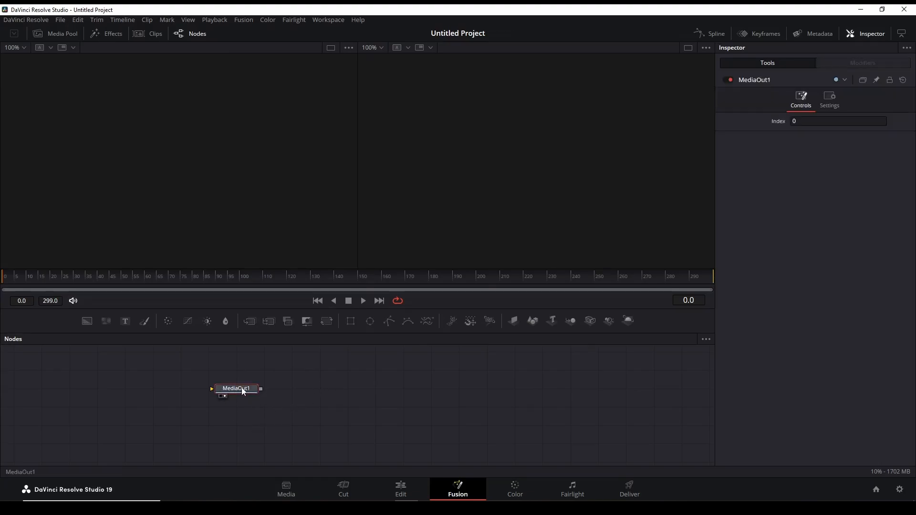
pyautogui.moveTo(243, 391); pyautogui.dragTo(680, 408)
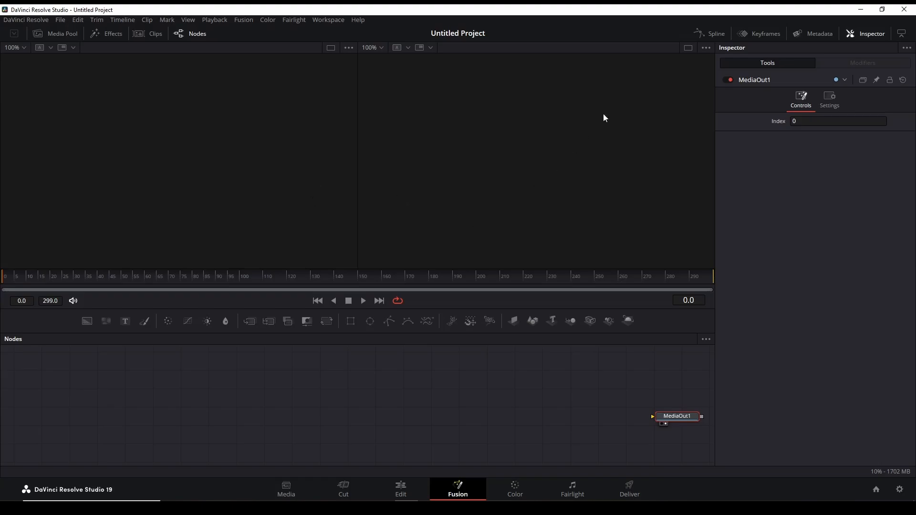
pyautogui.click(687, 49)
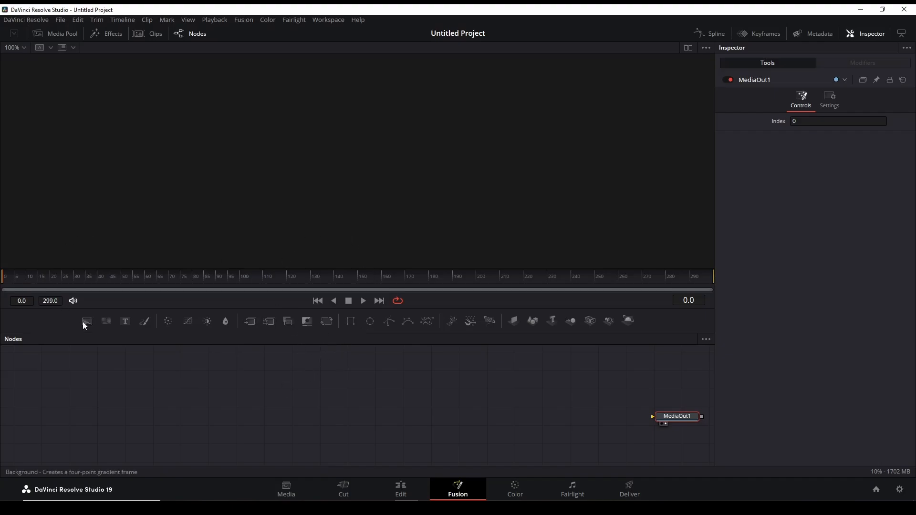
# Add a Background node to the left of MediaOut1 in the node graph and display it in the viewer
pyautogui.moveTo(84, 321); pyautogui.dragTo(276, 437)
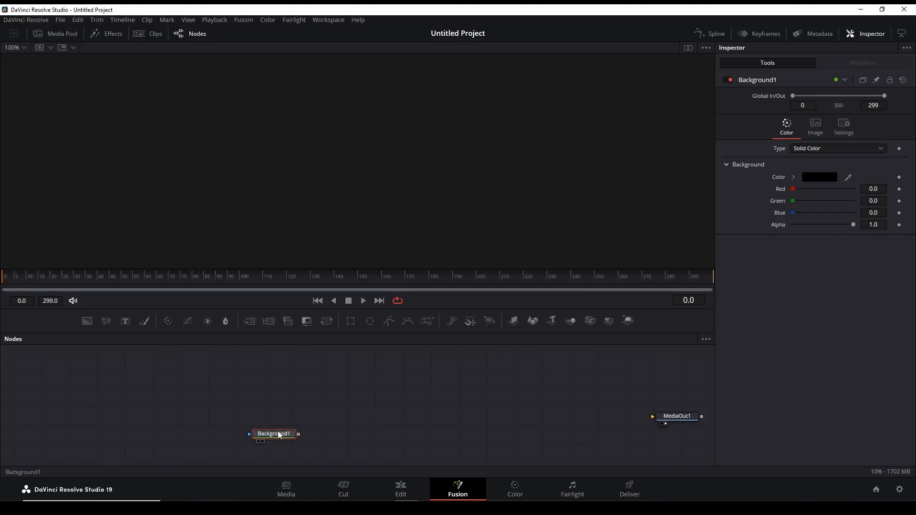
pyautogui.press('1')
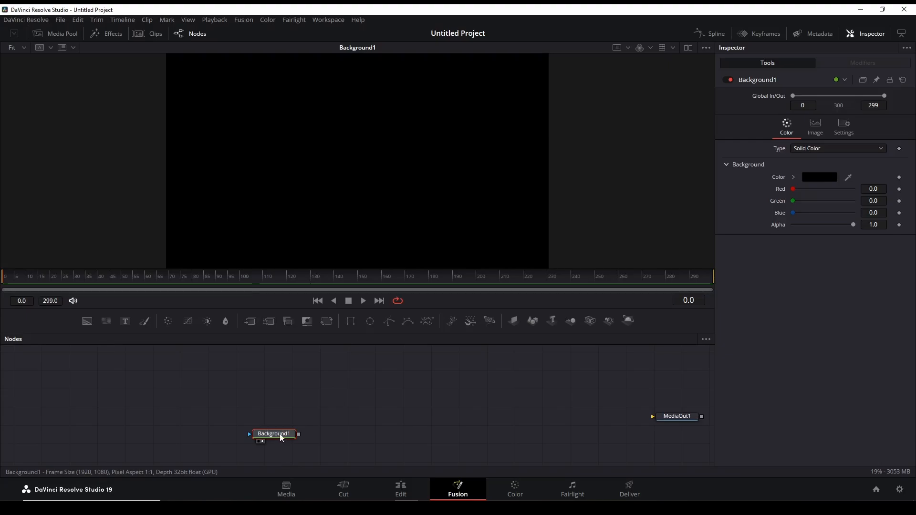
# Toggle the Background node's display in the viewer off and on twice
pyautogui.press('1')
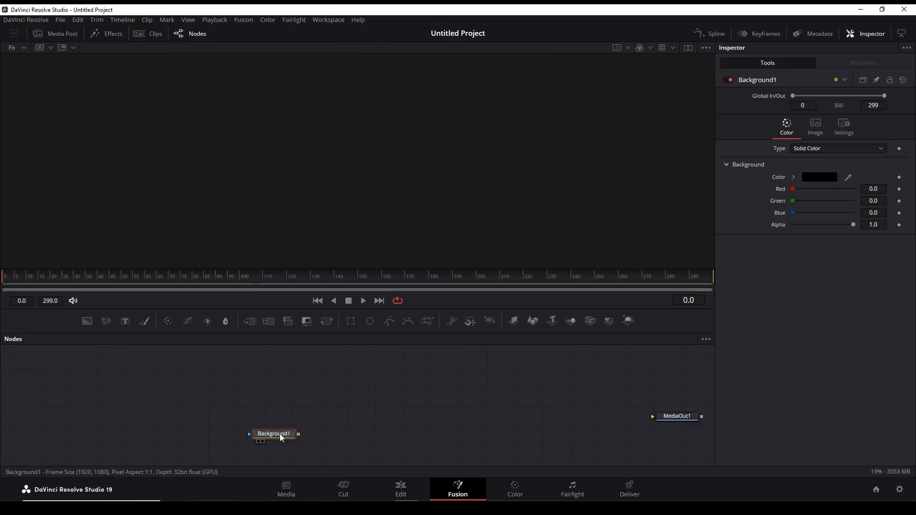
pyautogui.press('1')
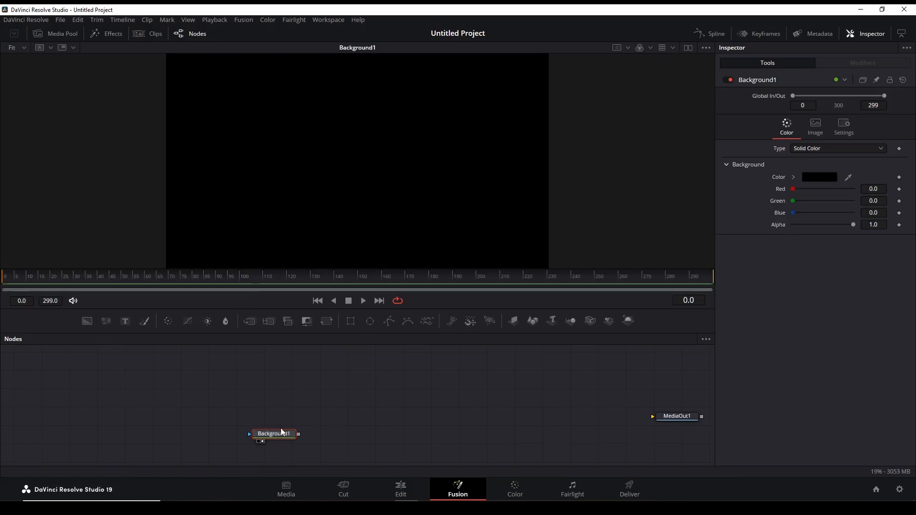
pyautogui.click(261, 442)
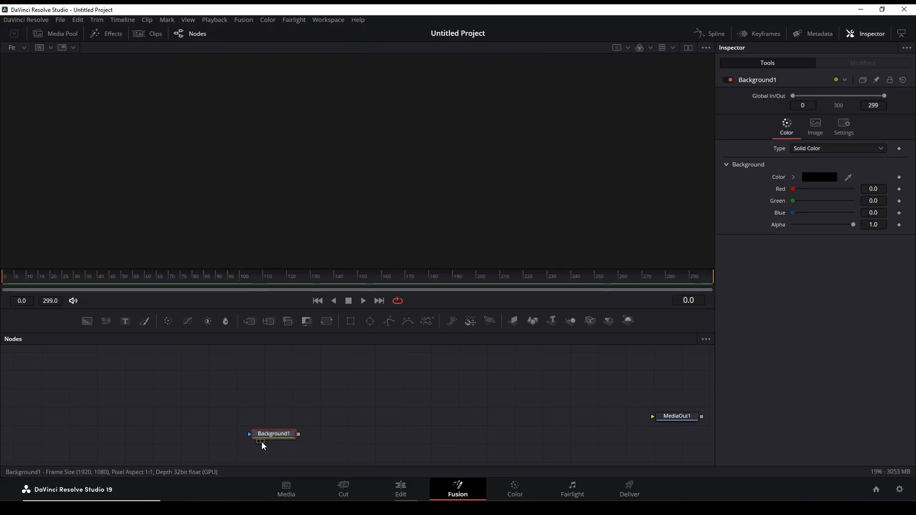
pyautogui.click(261, 442)
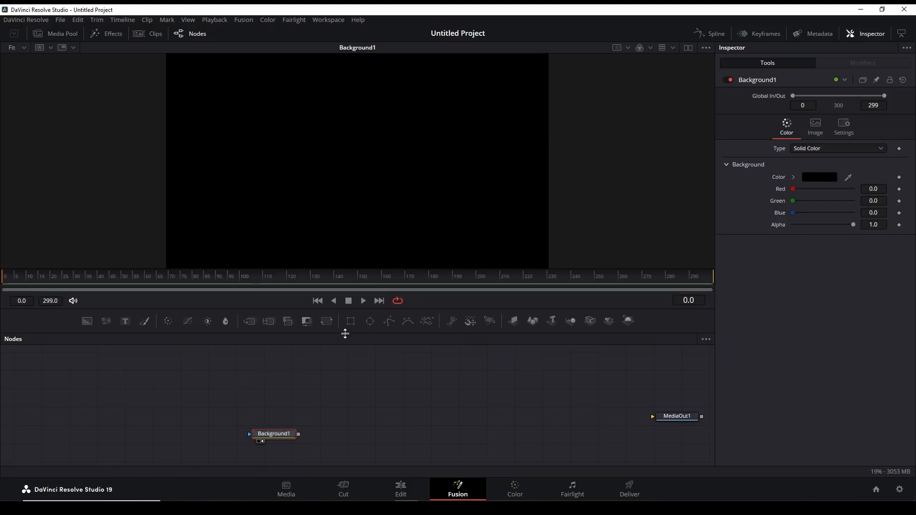
# Mask the Background node with an Ellipse and set the ellipse's width and height to 0.35
pyautogui.moveTo(370, 322); pyautogui.dragTo(266, 434)
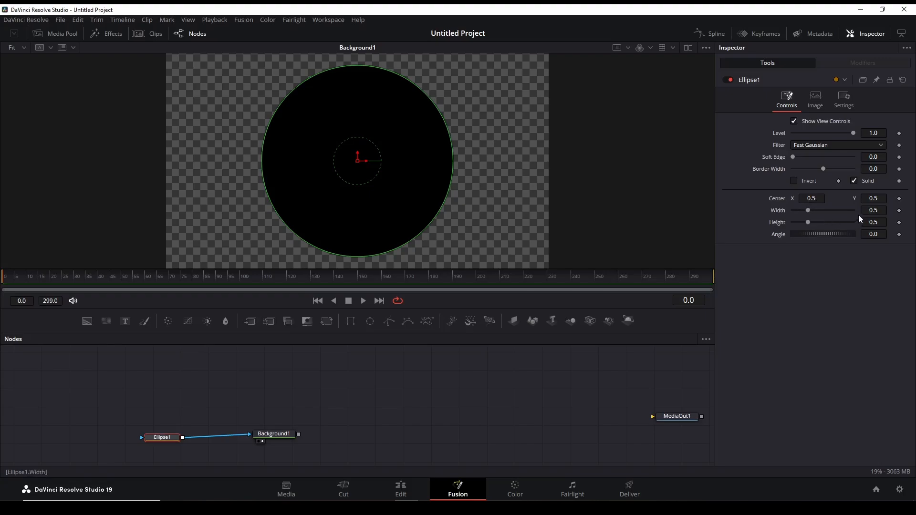
pyautogui.click(875, 211)
pyautogui.press('Tab')
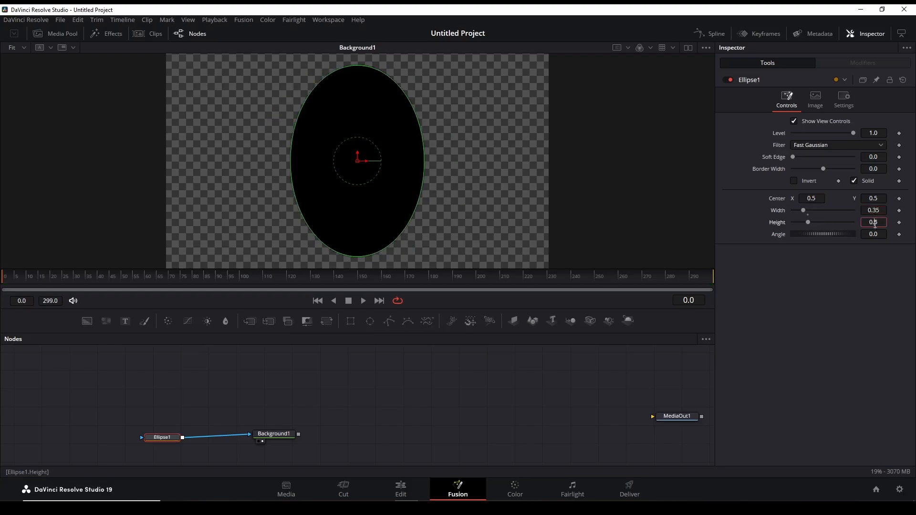
pyautogui.write('0.35')
pyautogui.press('Return')
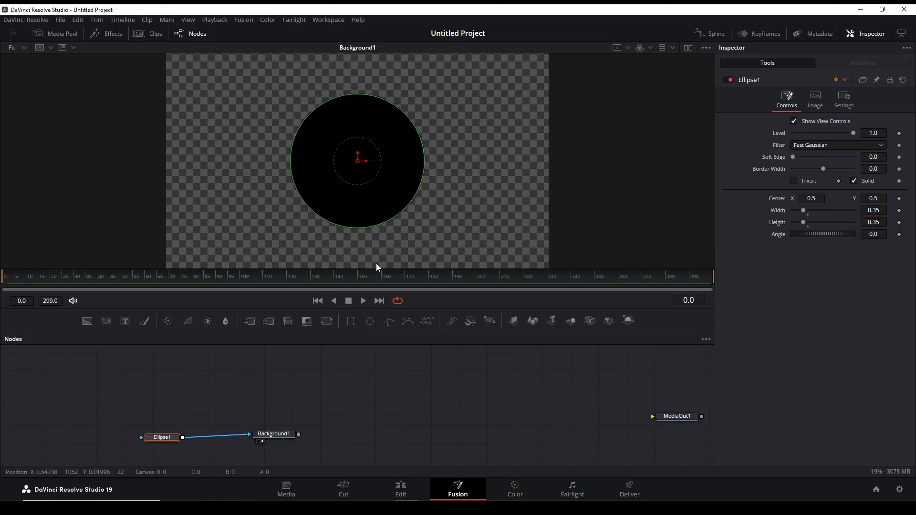
# Change the Background fill to a linear gradient running from about X 0.27 to X 0.74 across the circle at mid-height
pyautogui.click(276, 434)
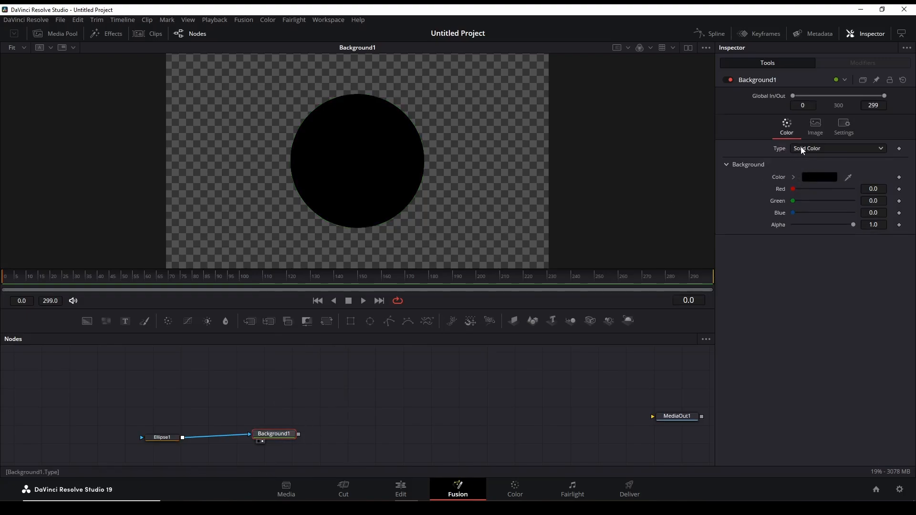
pyautogui.click(817, 149)
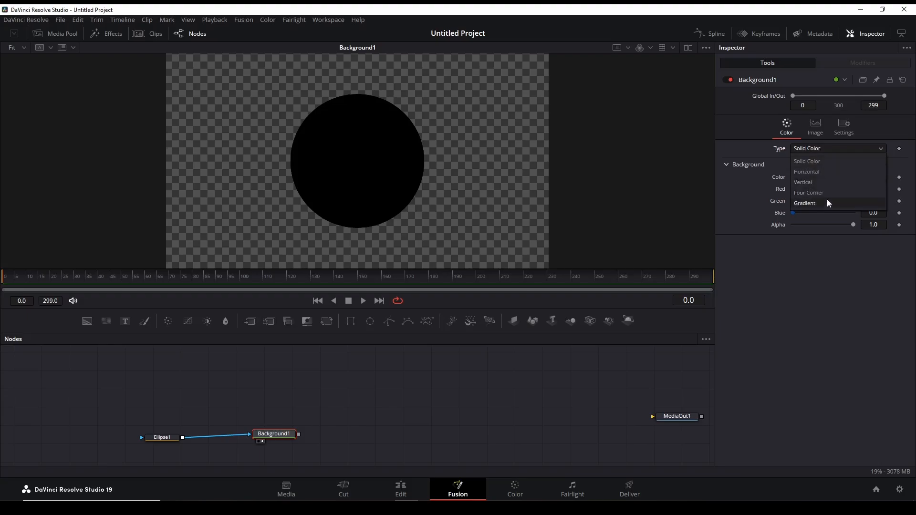
pyautogui.click(824, 202)
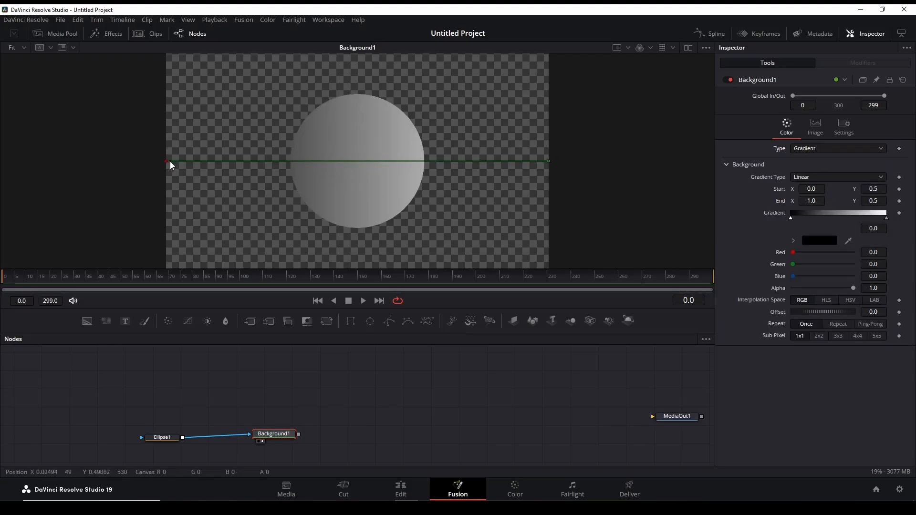
pyautogui.moveTo(166, 164); pyautogui.dragTo(270, 167)
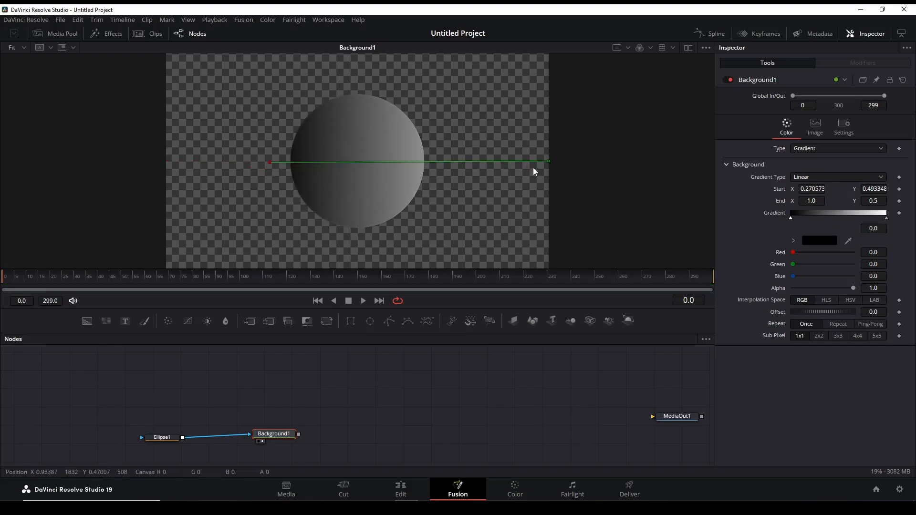
pyautogui.moveTo(548, 165); pyautogui.dragTo(450, 166)
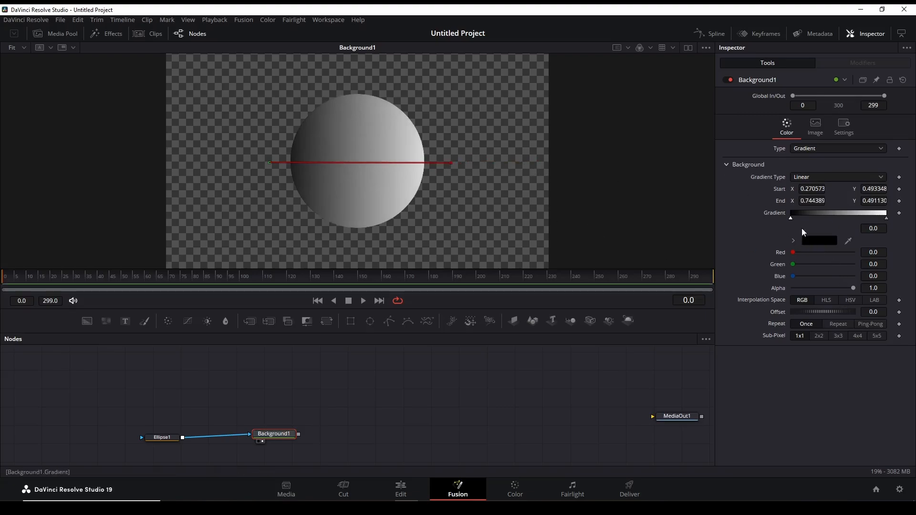
# Set the gradient's start colour to pink #ff007f
pyautogui.click(828, 241)
pyautogui.click(359, 230)
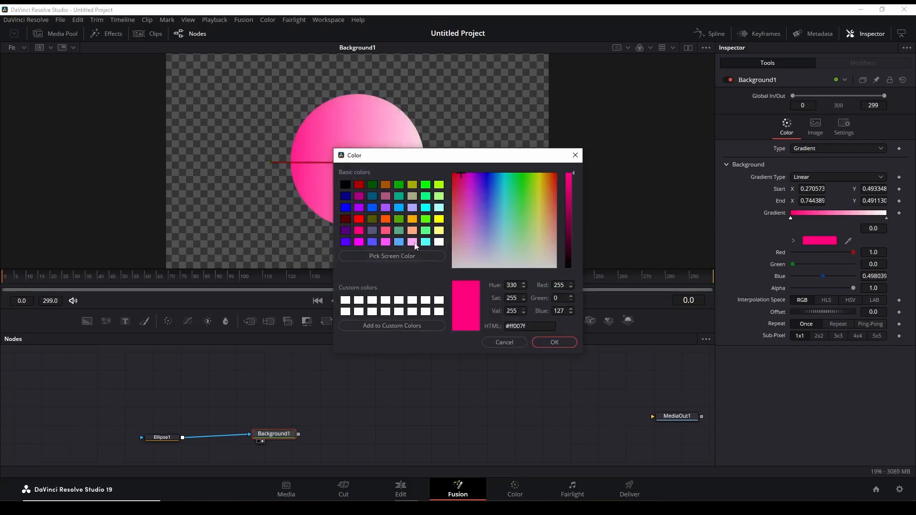
pyautogui.click(554, 342)
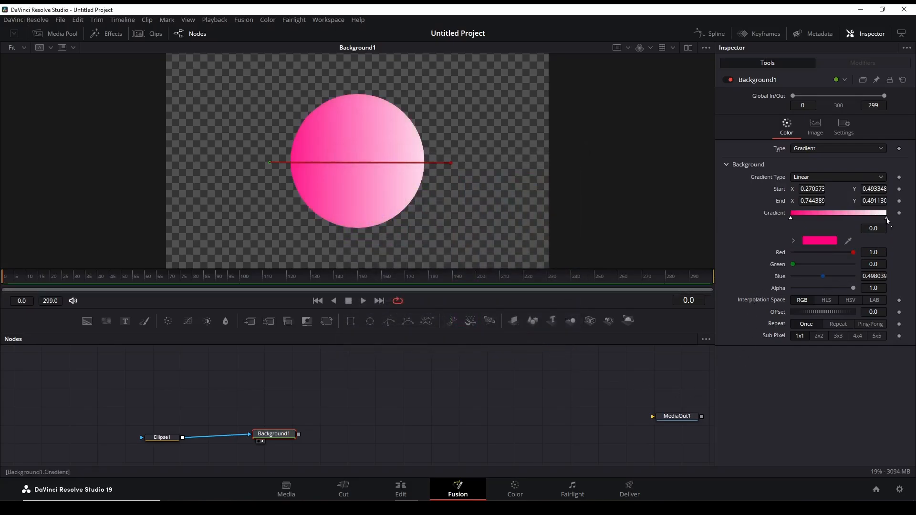
# Set the gradient's end colour to cyan #00ffff
pyautogui.click(887, 219)
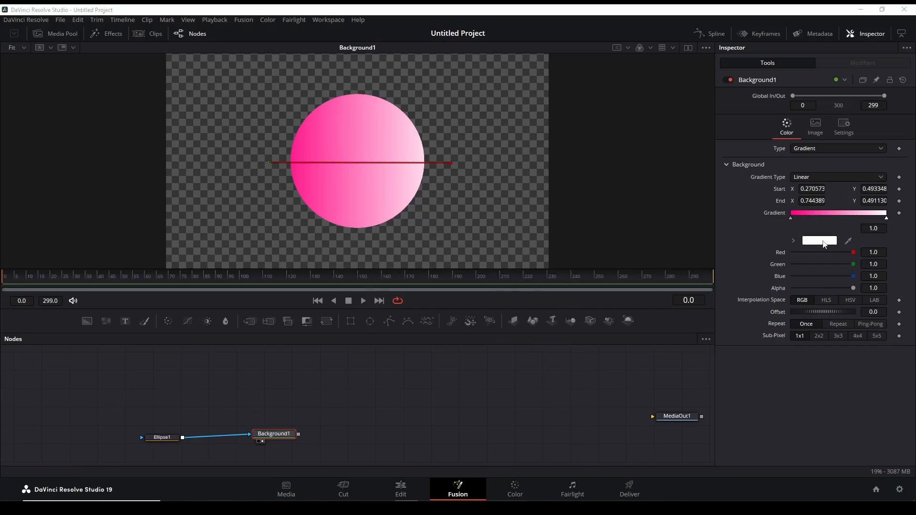
pyautogui.click(824, 244)
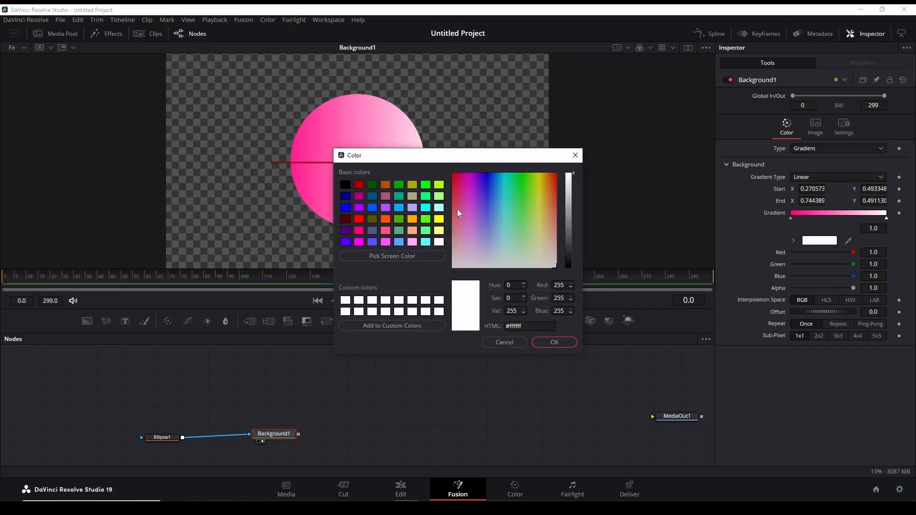
pyautogui.click(428, 220)
pyautogui.click(426, 210)
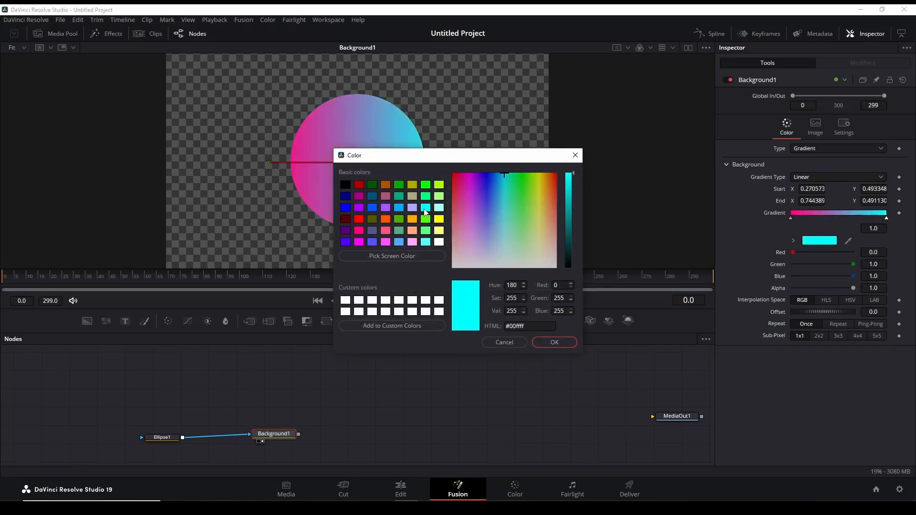
pyautogui.click(543, 341)
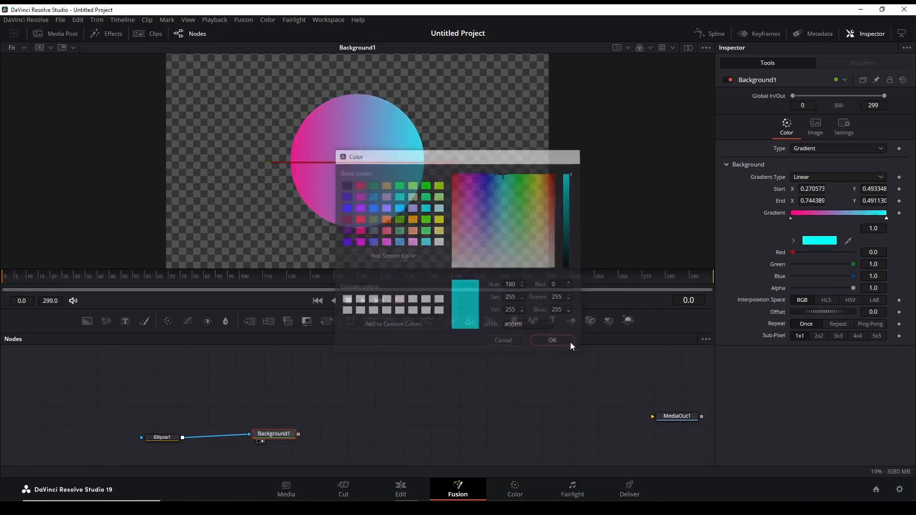
# Add a middle colour stop to the Background1 gradient and set its position to 0.5
pyautogui.click(836, 215)
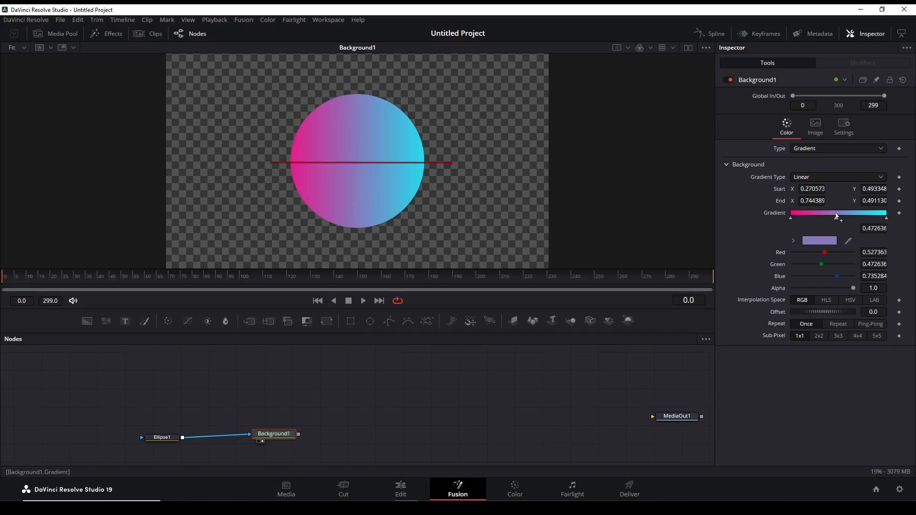
pyautogui.moveTo(836, 216); pyautogui.dragTo(834, 215)
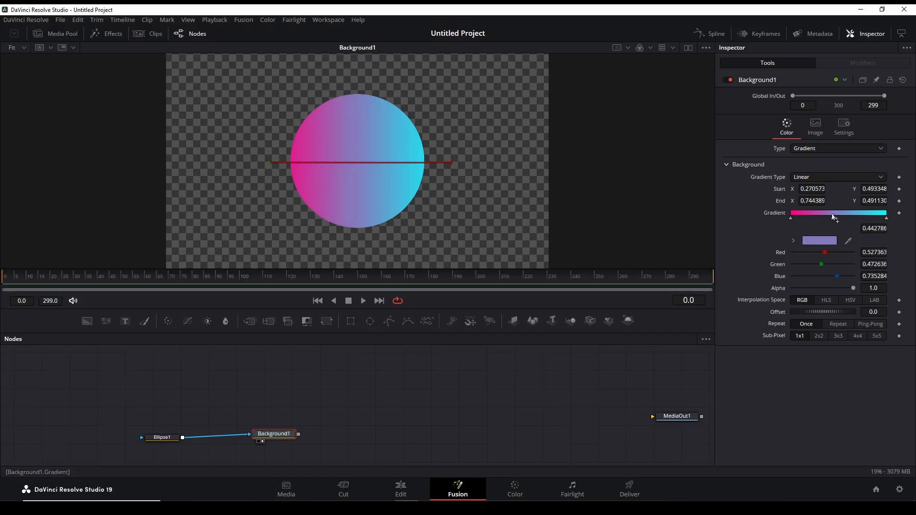
pyautogui.click(874, 229)
pyautogui.press('BackSpace')
pyautogui.write('0.5')
pyautogui.press('Return')
# Set the gradient's middle stop colour to yellow #ffff00
pyautogui.click(819, 241)
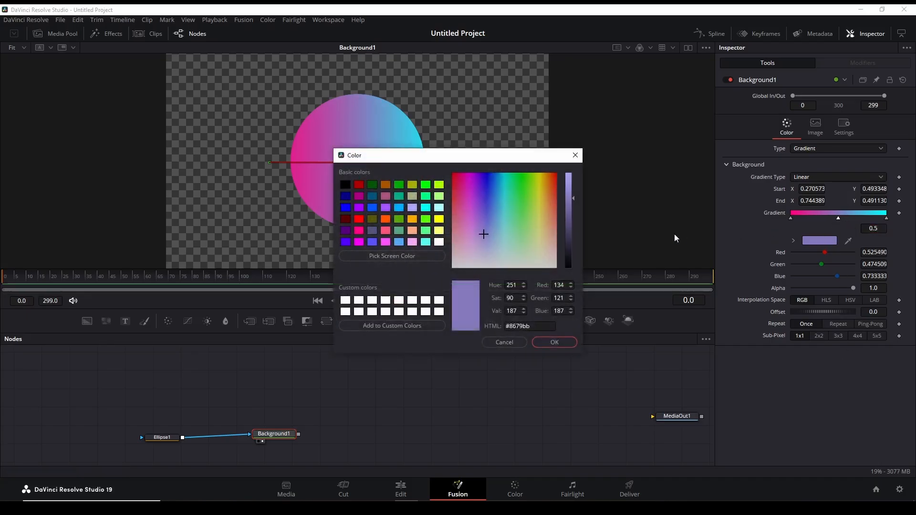
pyautogui.click(439, 220)
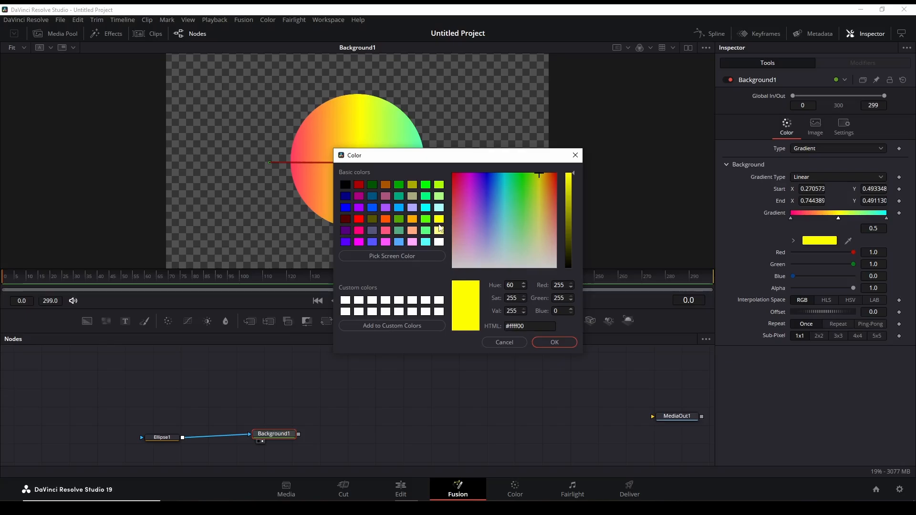
pyautogui.click(553, 344)
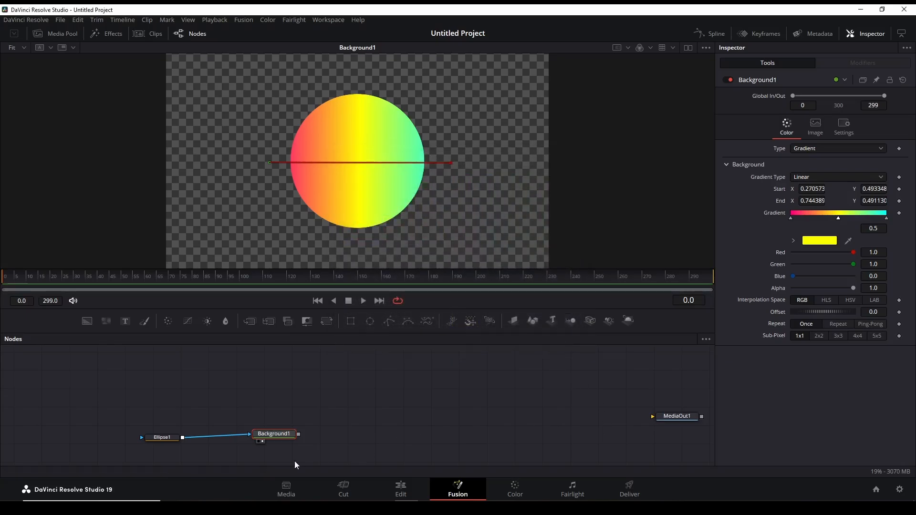
# Spread the Ellipse1 and Background1 nodes farther apart in the node graph, keeping them connected
pyautogui.moveTo(282, 434); pyautogui.dragTo(325, 434)
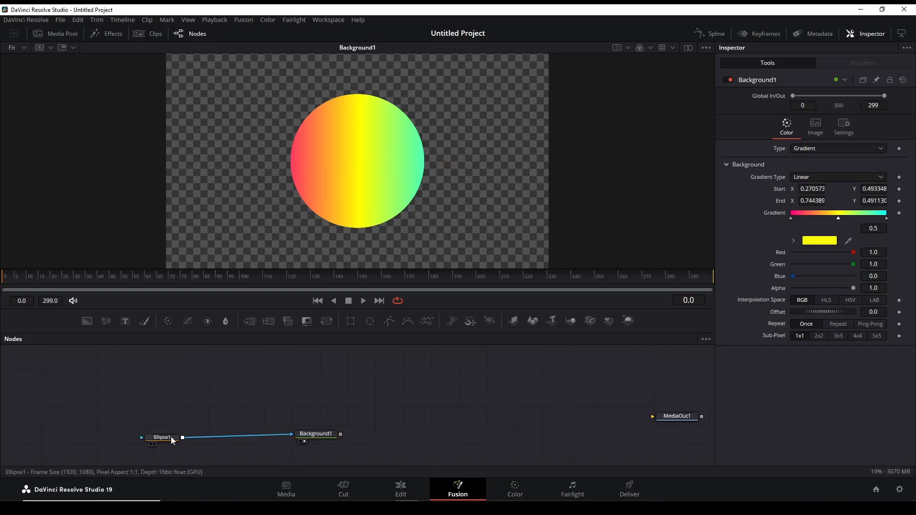
pyautogui.moveTo(172, 439); pyautogui.dragTo(116, 430)
pyautogui.moveTo(323, 434); pyautogui.dragTo(322, 444)
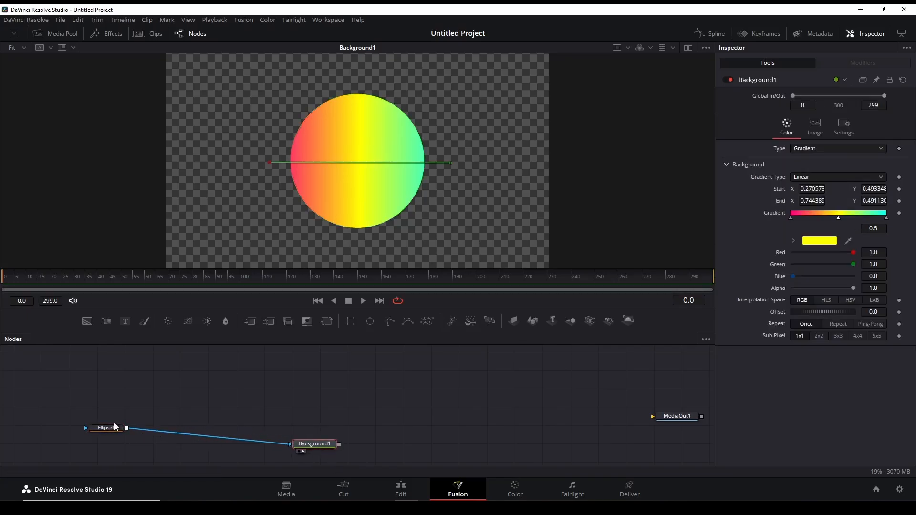
pyautogui.moveTo(116, 427); pyautogui.dragTo(109, 437)
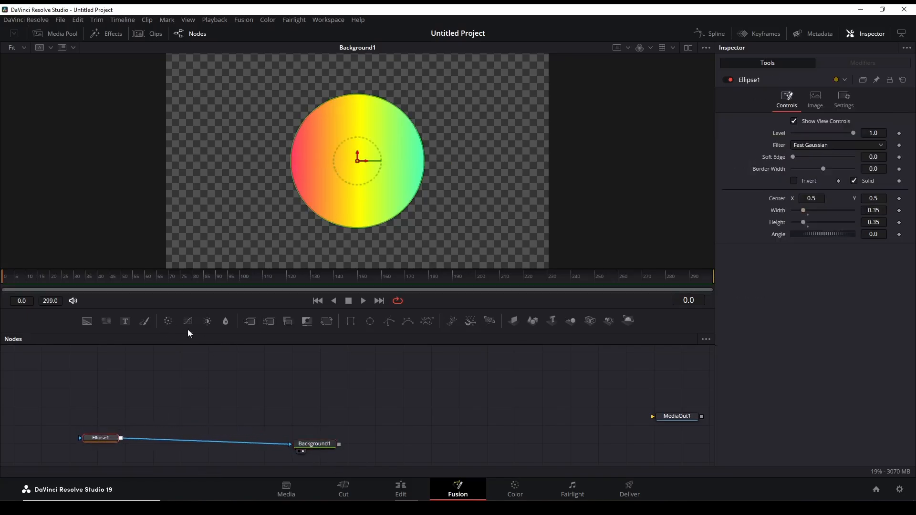
# Add a second Background node above Background1, display it in the viewer and mask it with a new Ellipse
pyautogui.moveTo(87, 321); pyautogui.dragTo(125, 349)
pyautogui.moveTo(302, 411); pyautogui.dragTo(302, 411)
pyautogui.moveTo(117, 437); pyautogui.dragTo(113, 447)
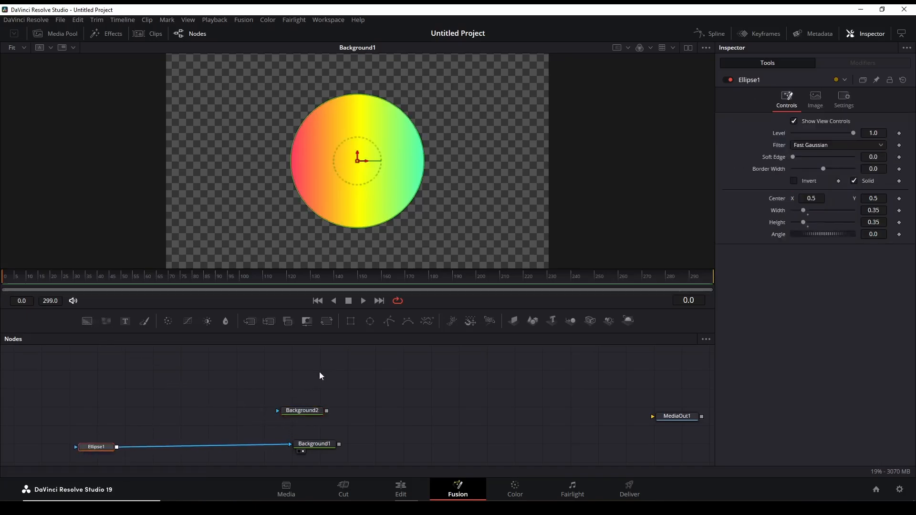
pyautogui.click(288, 418)
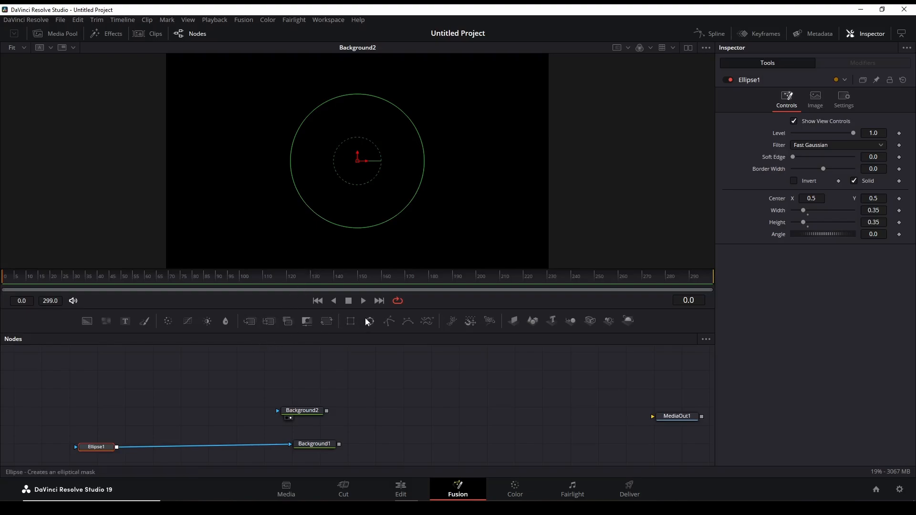
pyautogui.moveTo(370, 321); pyautogui.dragTo(319, 418)
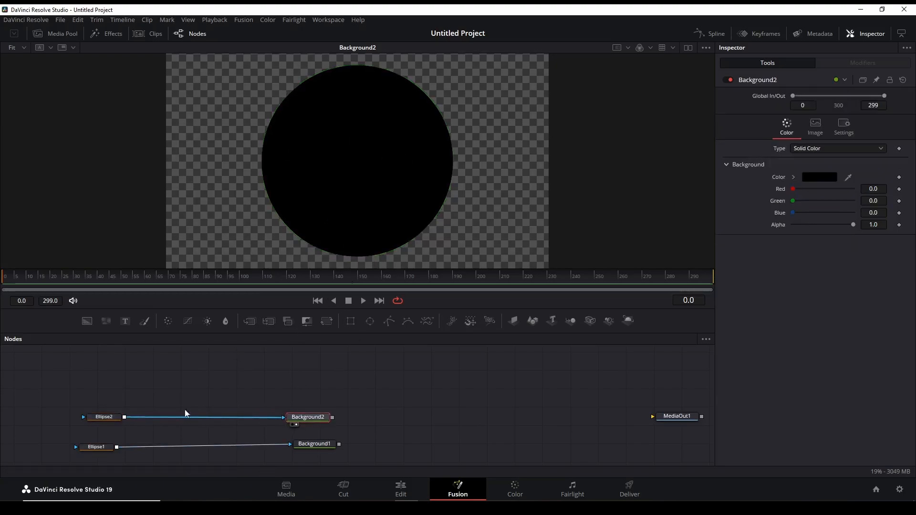
# Set the Ellipse2 mask's height to 0.35 and stretch it horizontally to a width of about 0.91
pyautogui.click(94, 417)
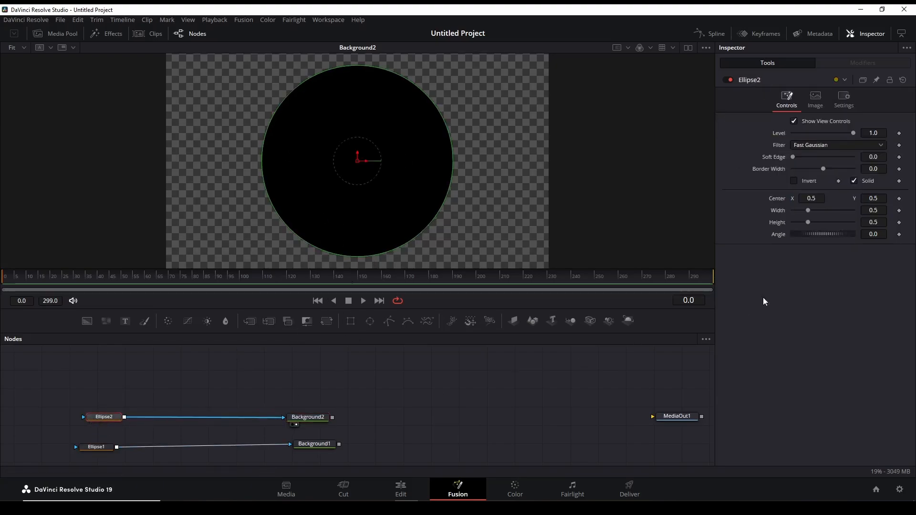
pyautogui.click(875, 210)
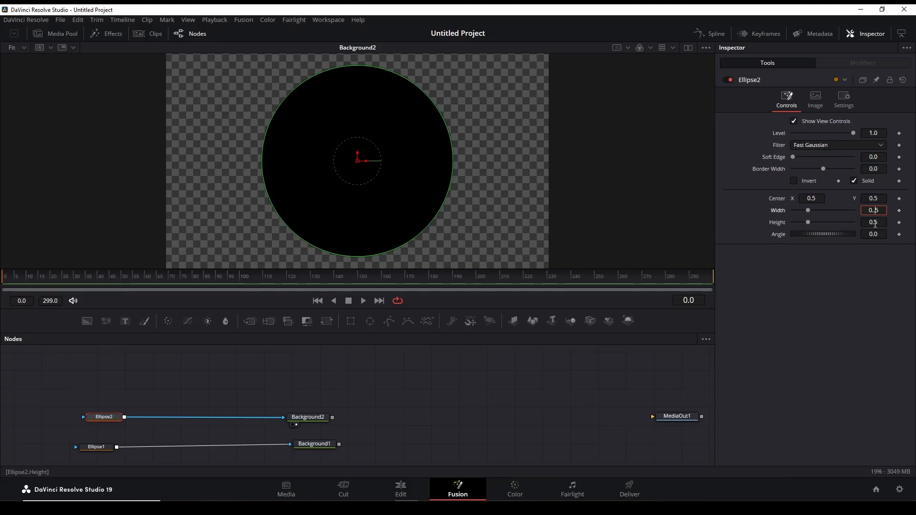
pyautogui.click(875, 223)
pyautogui.click(836, 288)
pyautogui.click(876, 208)
pyautogui.write('0.35')
pyautogui.click(875, 223)
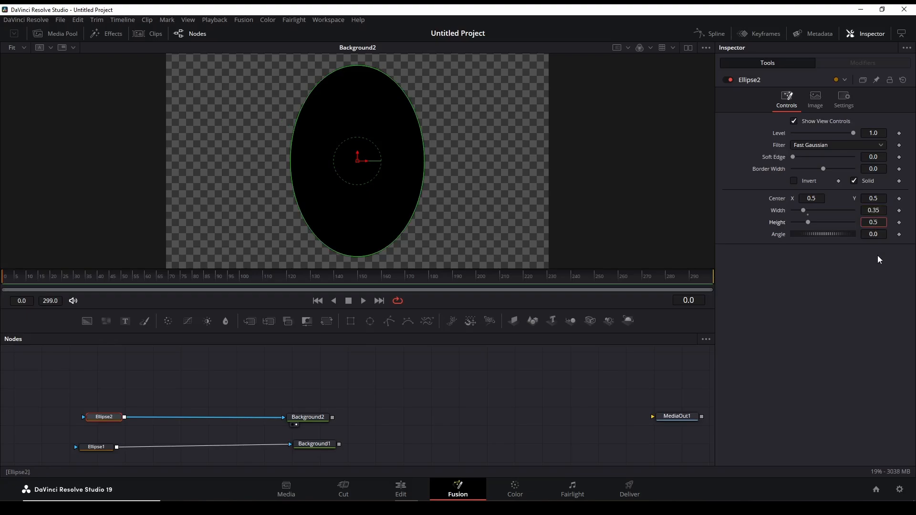
pyautogui.write('3')
pyautogui.press('Return')
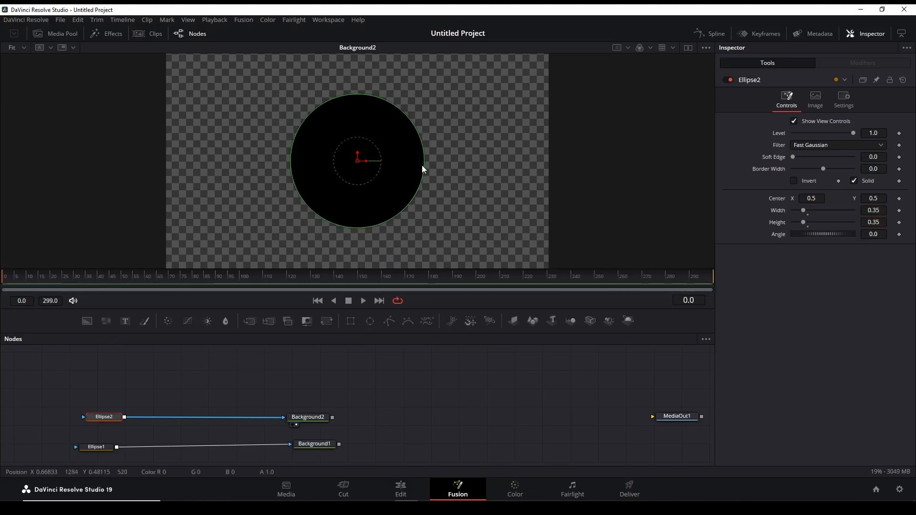
pyautogui.moveTo(424, 165); pyautogui.dragTo(532, 167)
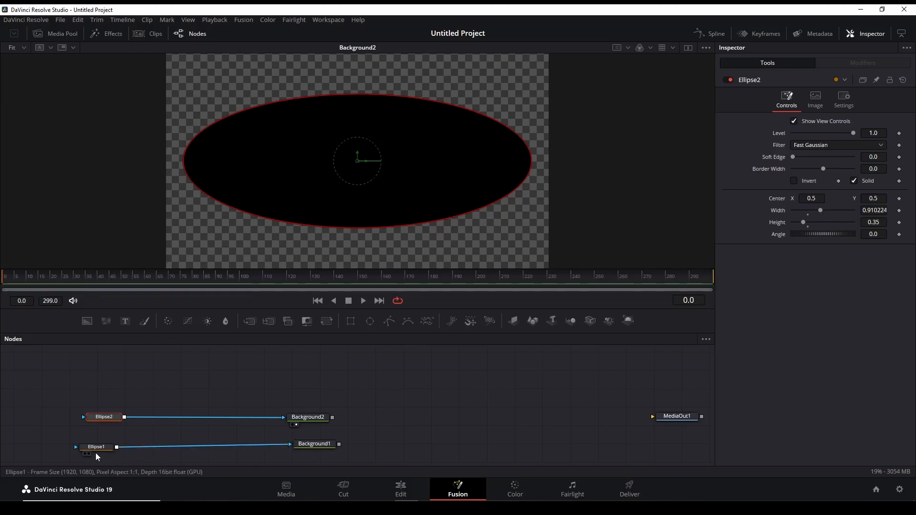
# Display Background1 in the viewer and set the soft edge of its Ellipse1 mask to 0.2
pyautogui.press('1')
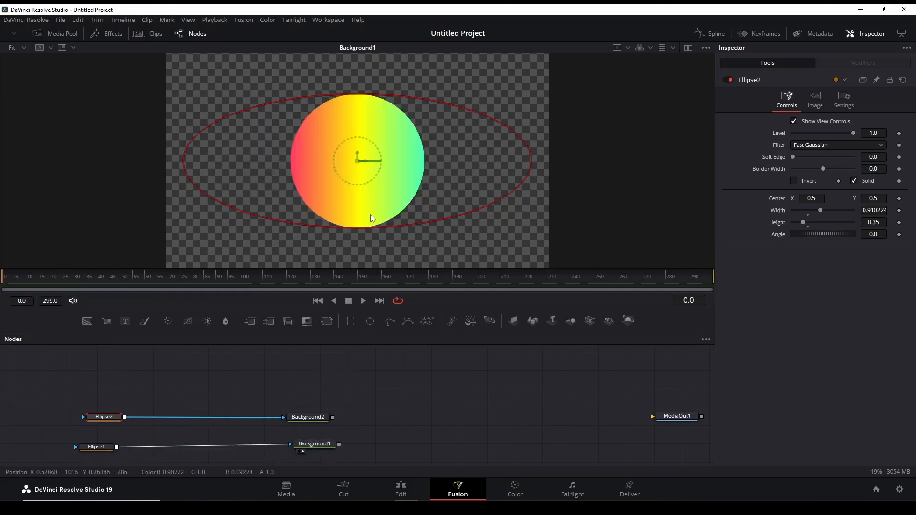
pyautogui.click(94, 449)
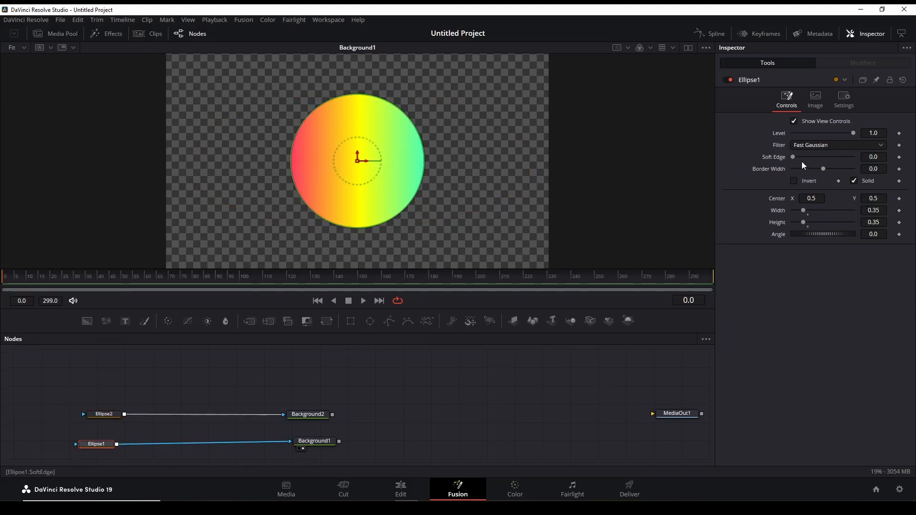
pyautogui.moveTo(794, 155); pyautogui.dragTo(878, 166)
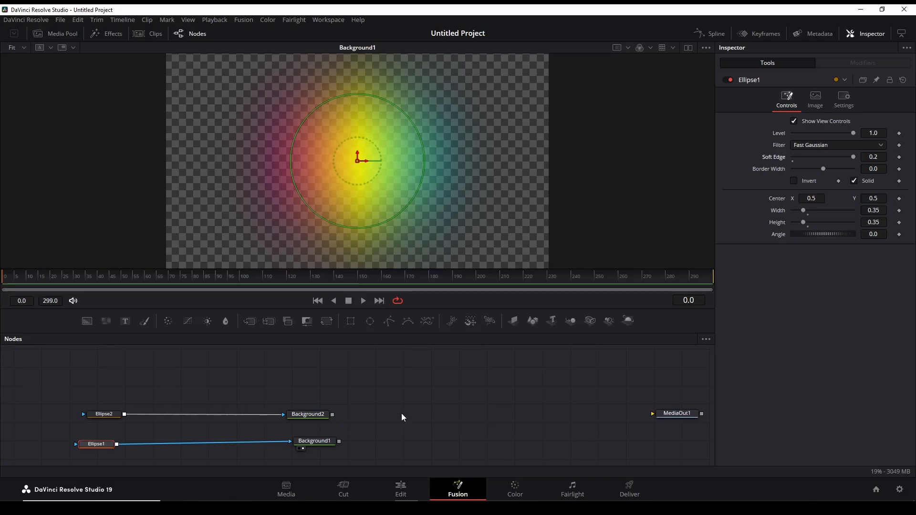
# Add a Glow (Glo) node after Background1 and display its output in the viewer
pyautogui.click(320, 442)
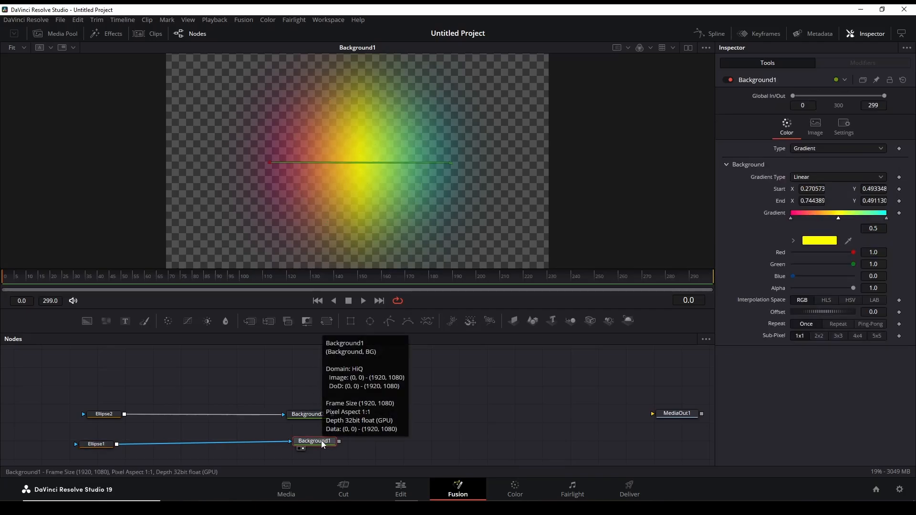
pyautogui.hotkey('shift', 'space')
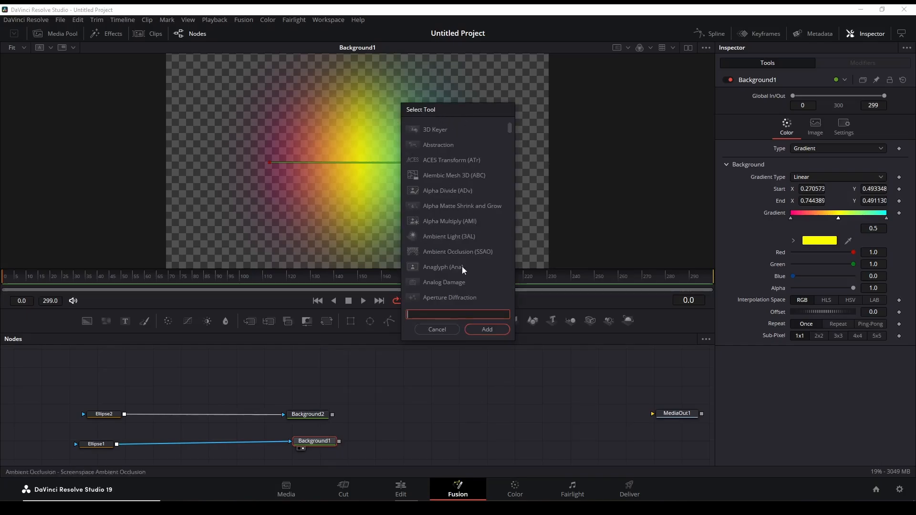
pyautogui.write('glo')
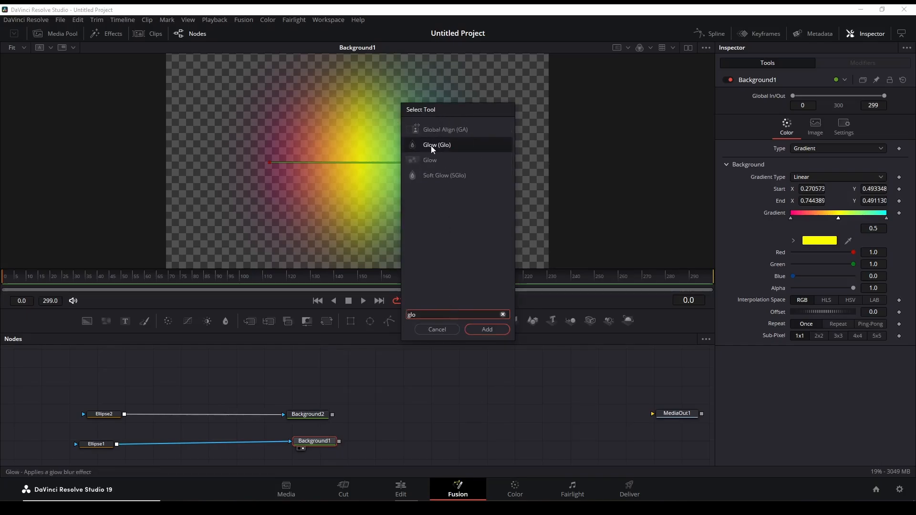
pyautogui.click(487, 328)
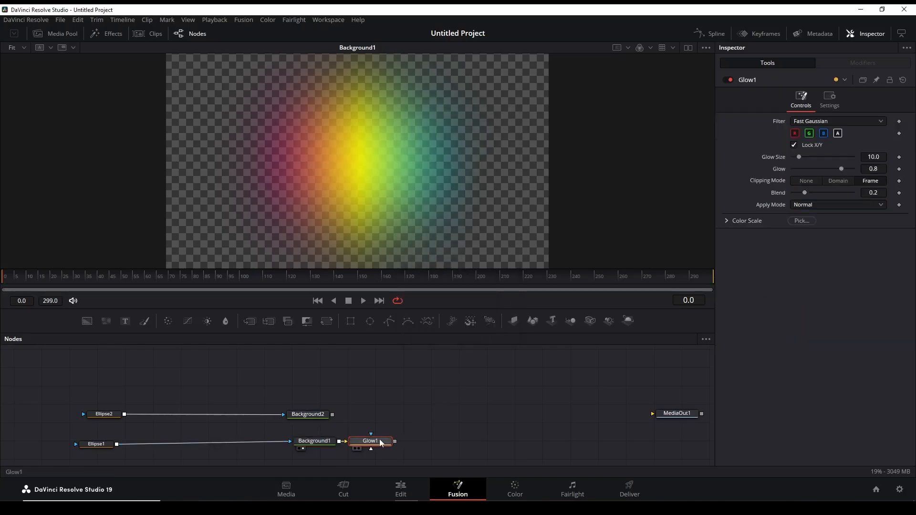
pyautogui.moveTo(381, 443); pyautogui.dragTo(331, 133)
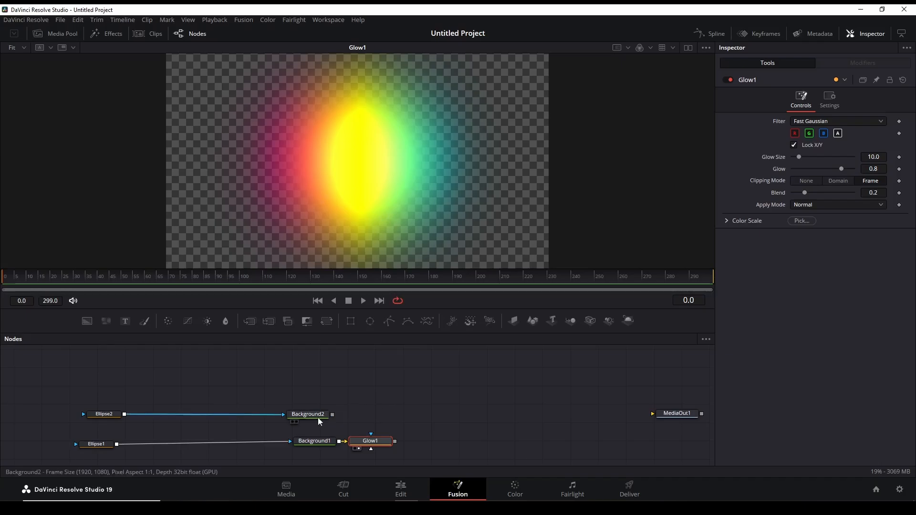
# Display Background2 in the viewer and set the soft edge of its Ellipse2 mask to 0.2
pyautogui.moveTo(314, 412); pyautogui.dragTo(382, 172)
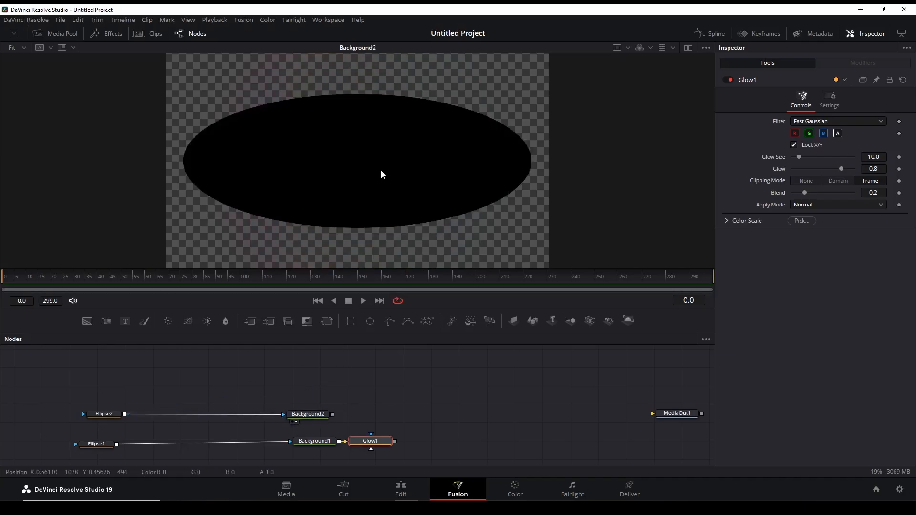
pyautogui.click(104, 414)
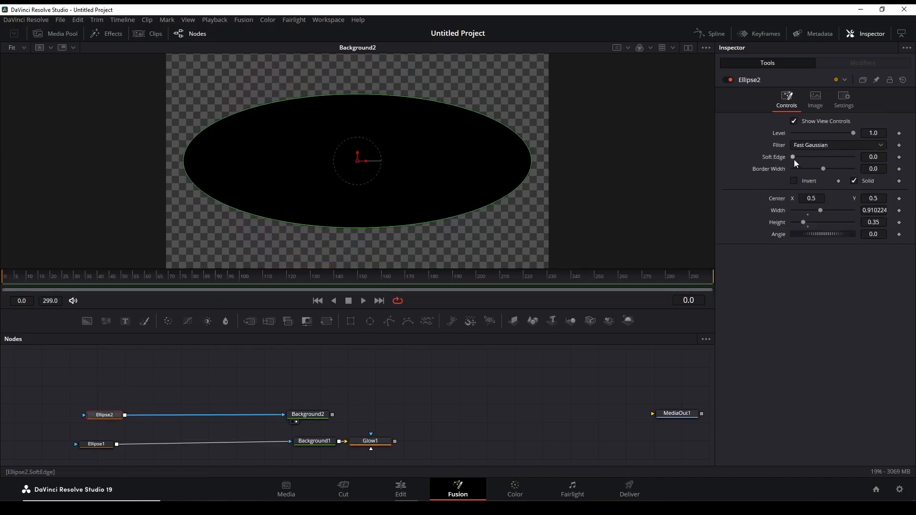
pyautogui.moveTo(793, 159); pyautogui.dragTo(858, 160)
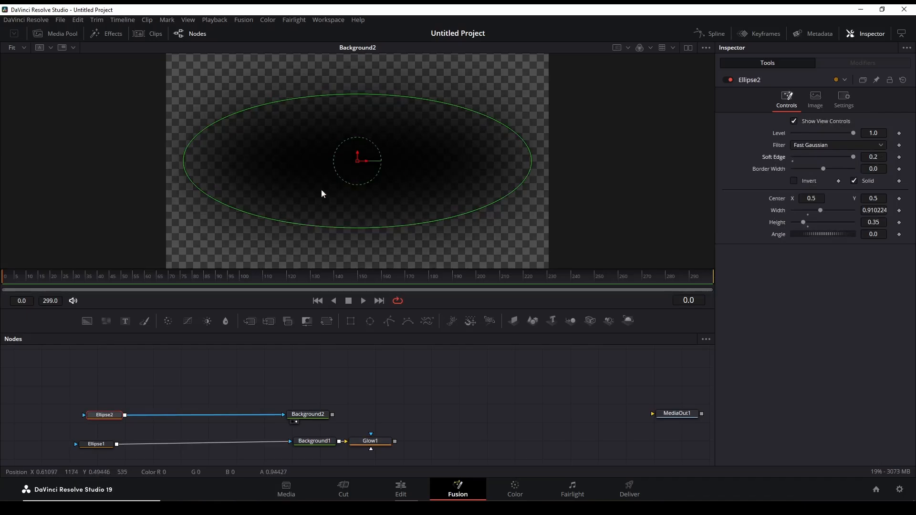
# Add a Merge node with Background2 connected as its background and Glow1 as its foreground
pyautogui.moveTo(370, 441); pyautogui.dragTo(416, 167)
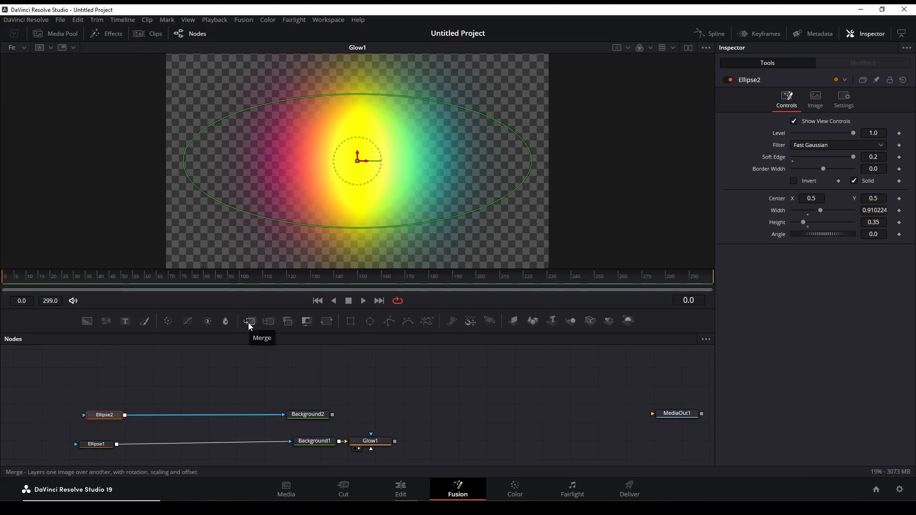
pyautogui.moveTo(249, 323); pyautogui.dragTo(338, 349)
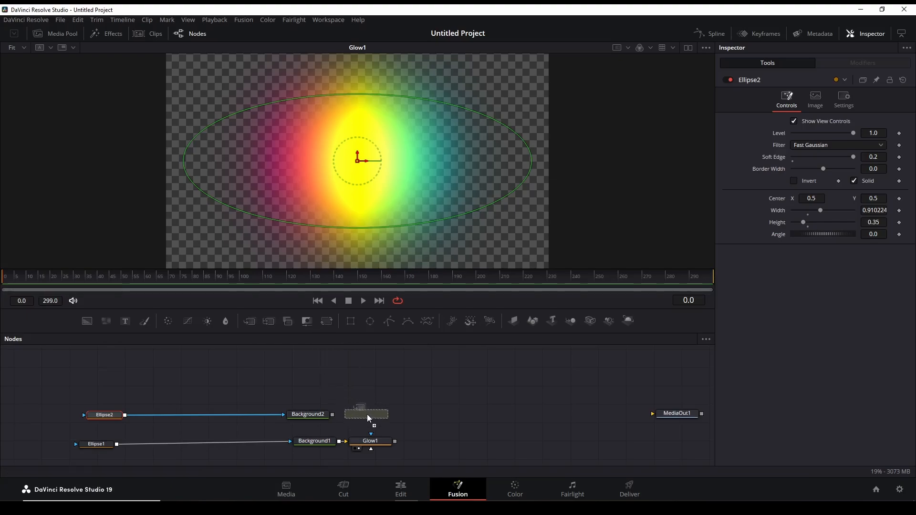
pyautogui.moveTo(367, 415); pyautogui.dragTo(367, 414)
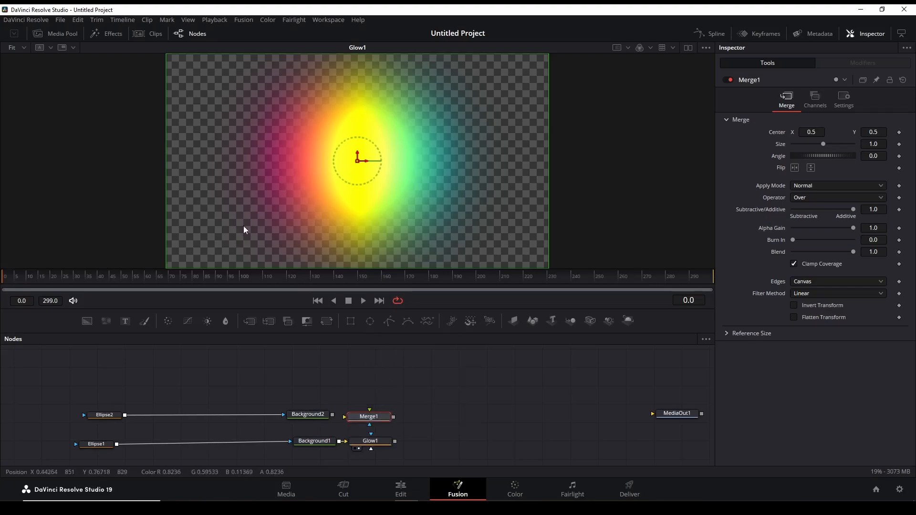
pyautogui.press('1')
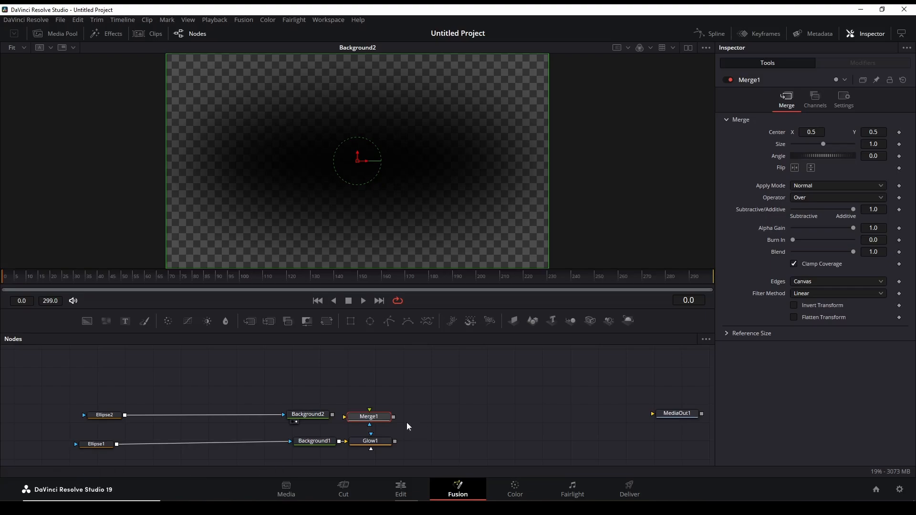
pyautogui.moveTo(370, 412); pyautogui.dragTo(299, 416)
pyautogui.click(376, 411)
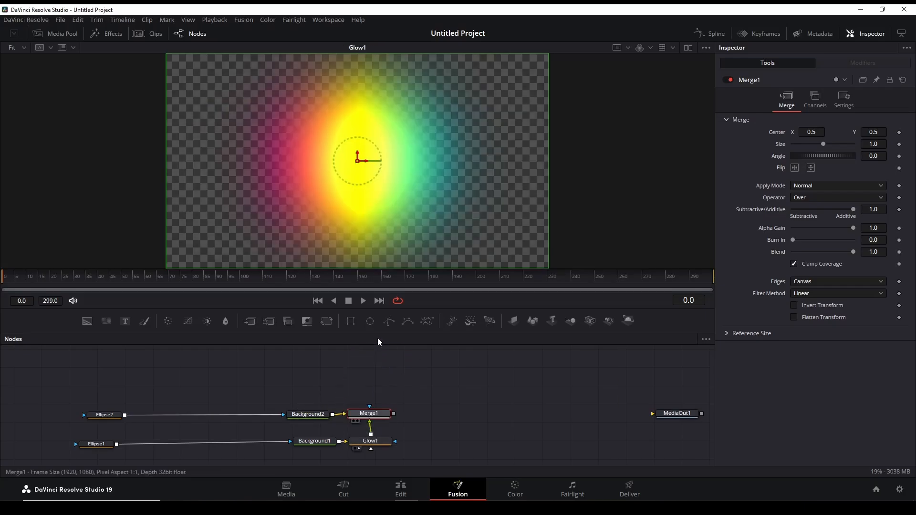
# Display Merge1 in the viewer and set its operator to In
pyautogui.press('1')
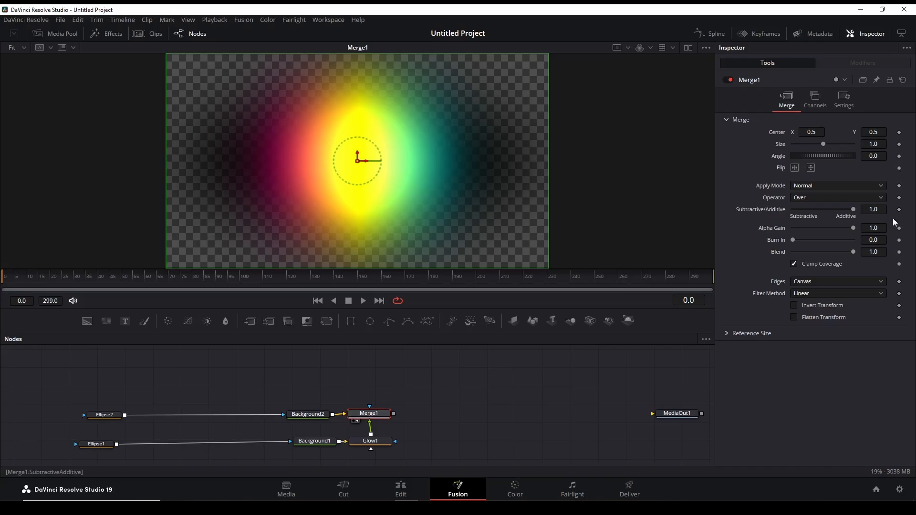
pyautogui.click(805, 197)
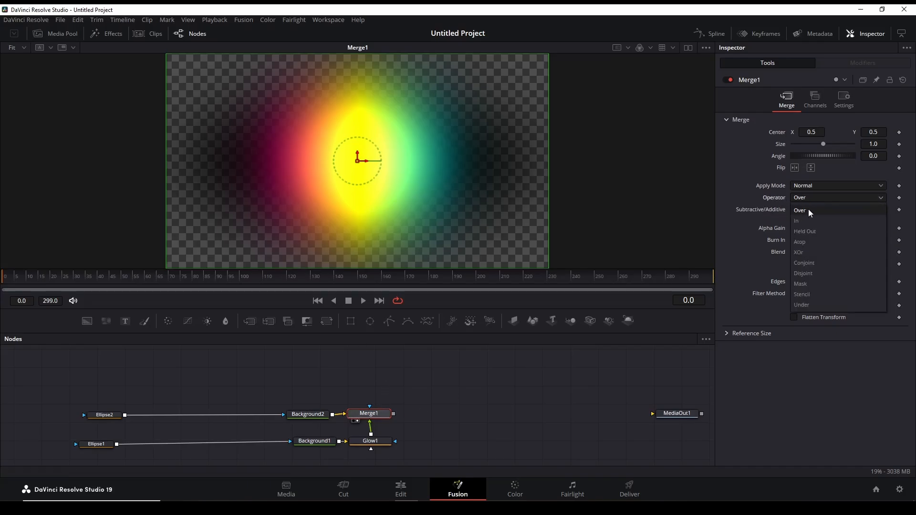
pyautogui.click(803, 218)
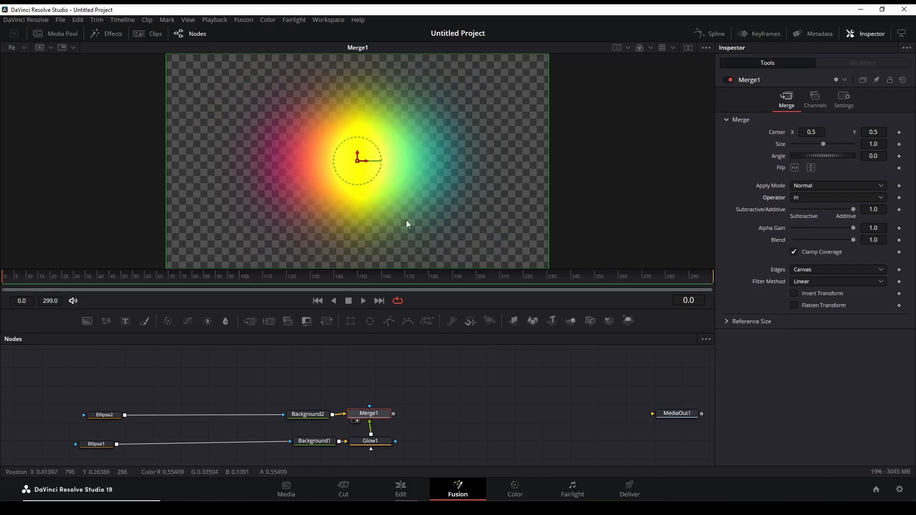
# Add a Color Corrector node fed by the output of Merge1
pyautogui.click(167, 319)
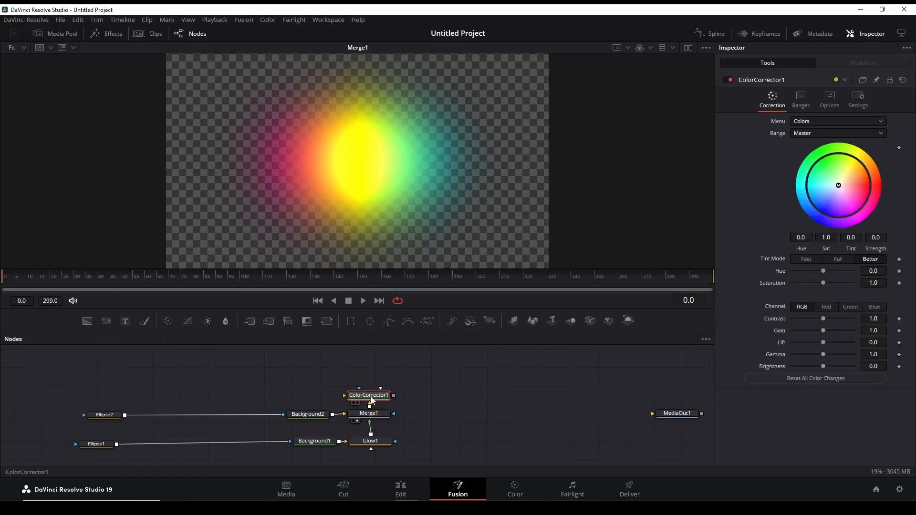
pyautogui.moveTo(370, 397); pyautogui.dragTo(455, 419)
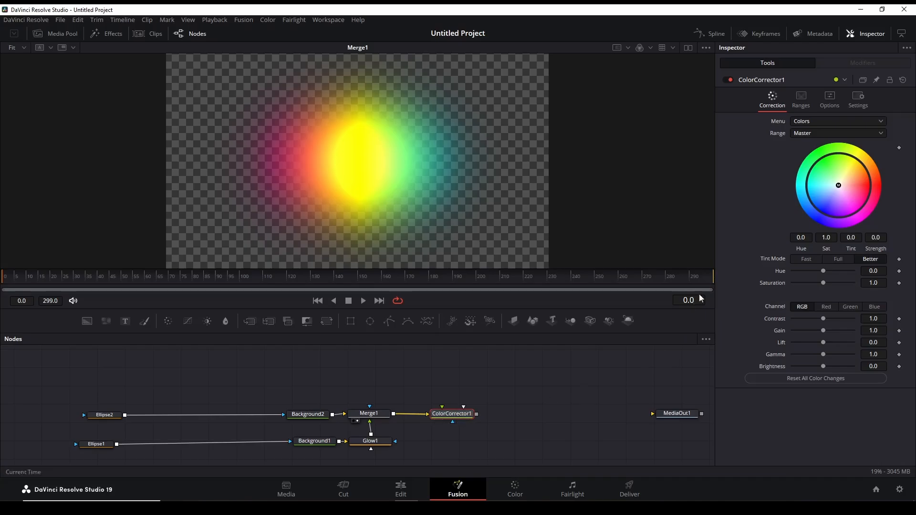
# Display ColorCorrector1 in the viewer and shift its hue to 0.54
pyautogui.moveTo(822, 270)
pyautogui.mouseDown()
pyautogui.moveTo(840, 271)
pyautogui.moveTo(814, 271)
pyautogui.mouseUp()
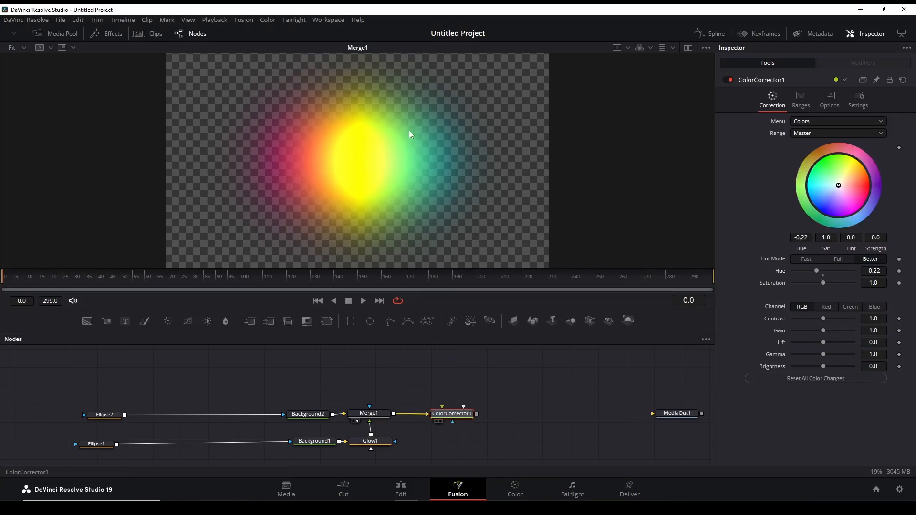
pyautogui.press('1')
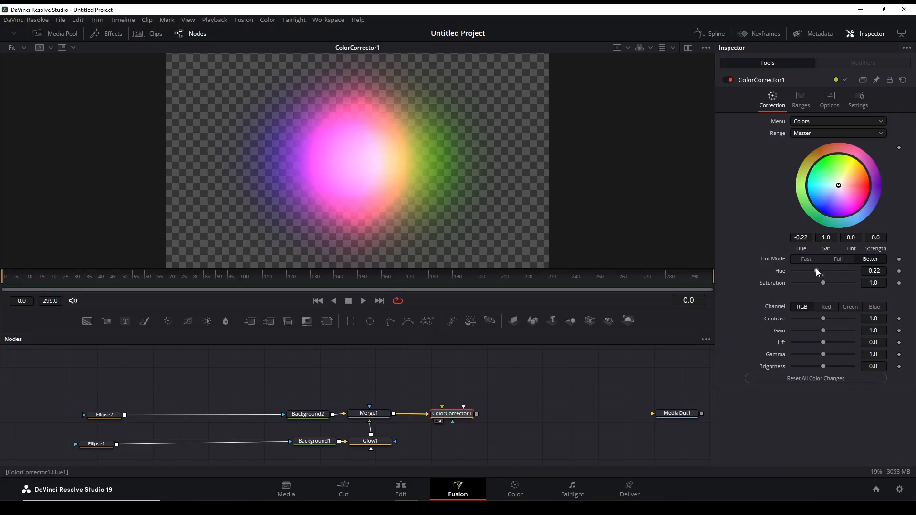
pyautogui.moveTo(817, 272); pyautogui.dragTo(782, 271)
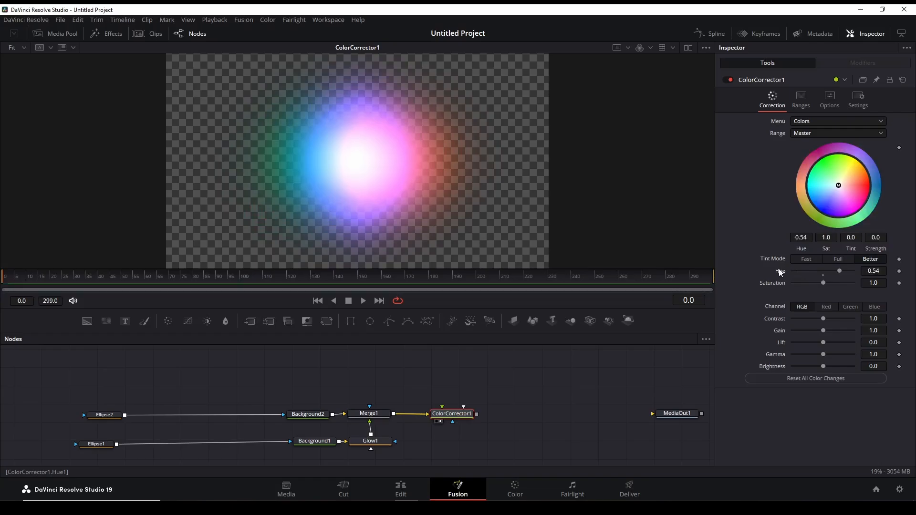
# Drive the ColorCorrector1 hue with the expression time*0.02 and play the composition to preview the colour change
pyautogui.rightClick(778, 271)
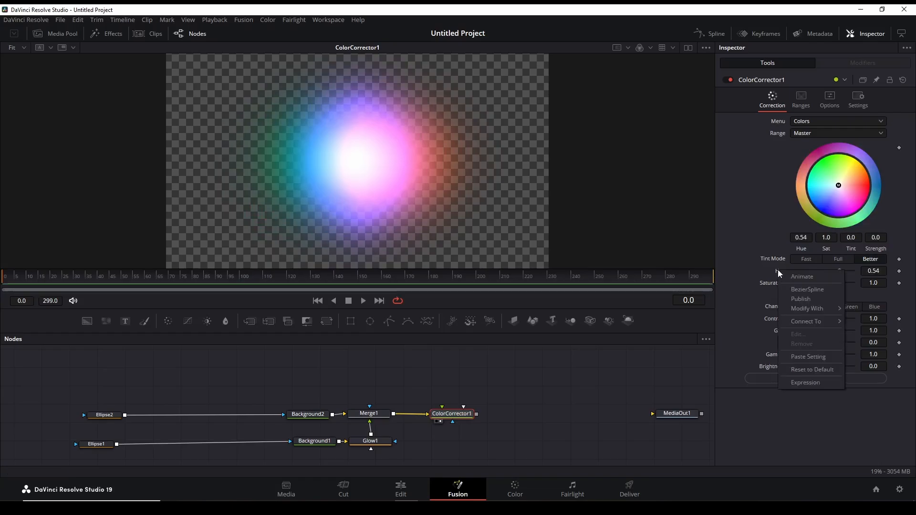
pyautogui.click(804, 382)
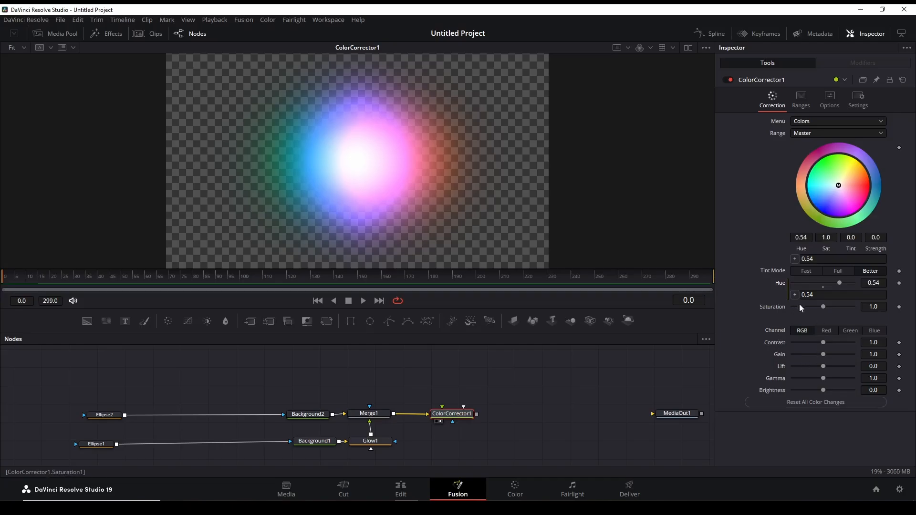
pyautogui.moveTo(819, 295); pyautogui.dragTo(784, 290)
pyautogui.press('BackSpace')
pyautogui.write('time*0.02')
pyautogui.press('Return')
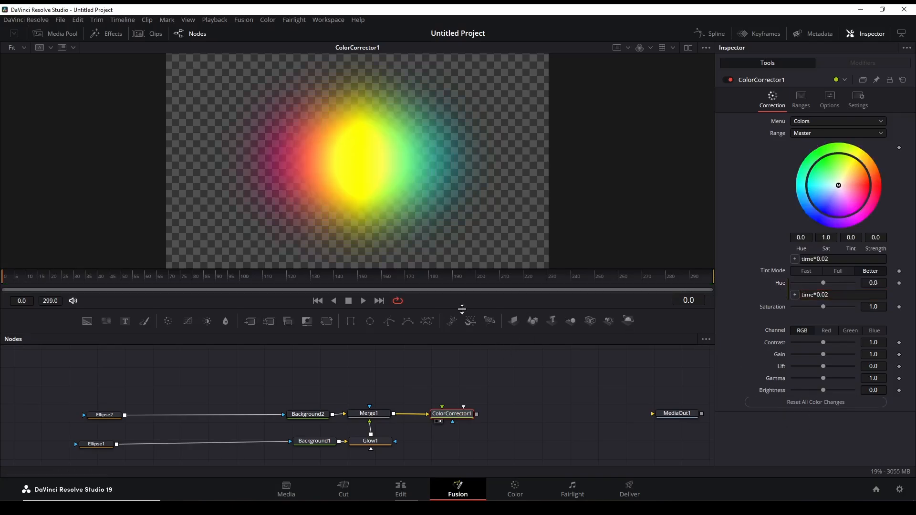
pyautogui.click(363, 301)
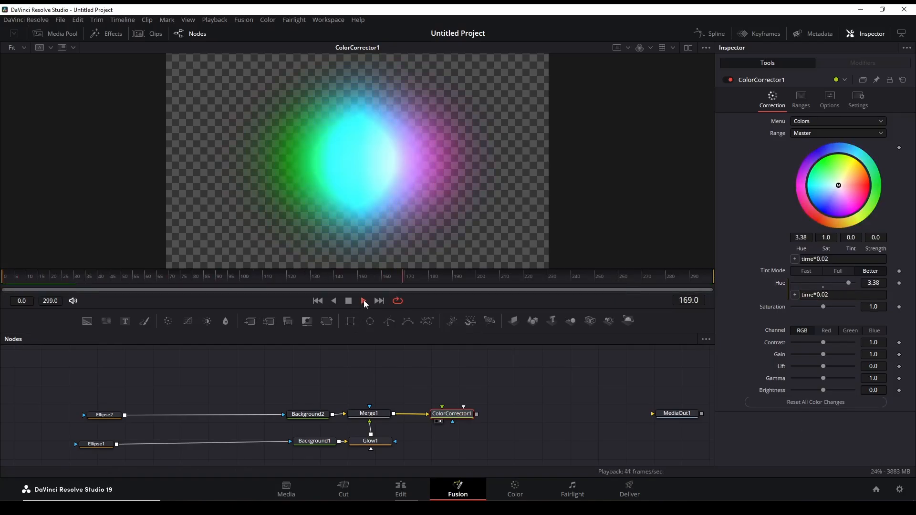
pyautogui.click(349, 301)
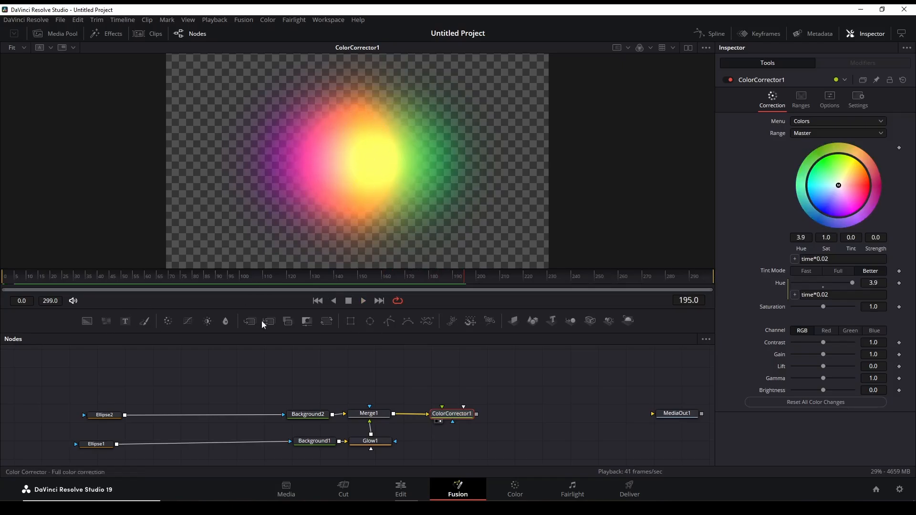
# Add a third Background node with an Ellipse mask connected to it, and display Background3 in the viewer
pyautogui.moveTo(88, 323); pyautogui.dragTo(311, 392)
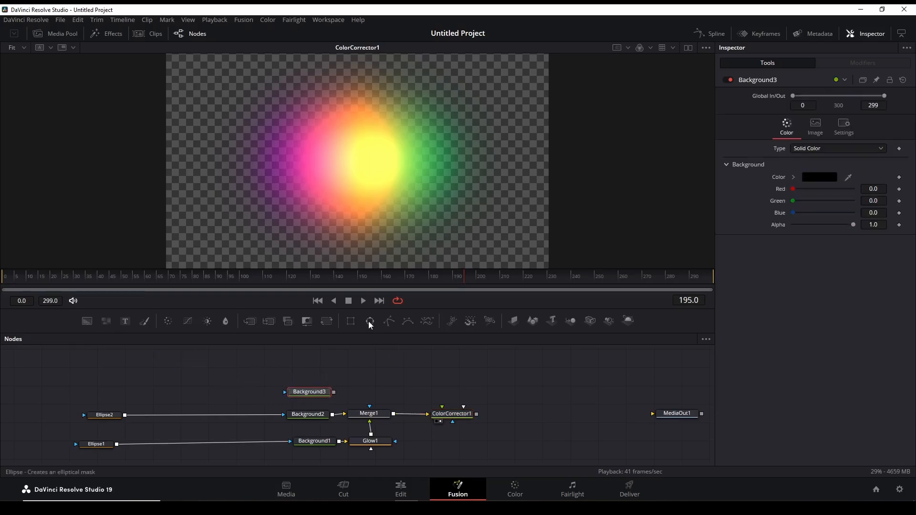
pyautogui.moveTo(369, 321); pyautogui.dragTo(285, 392)
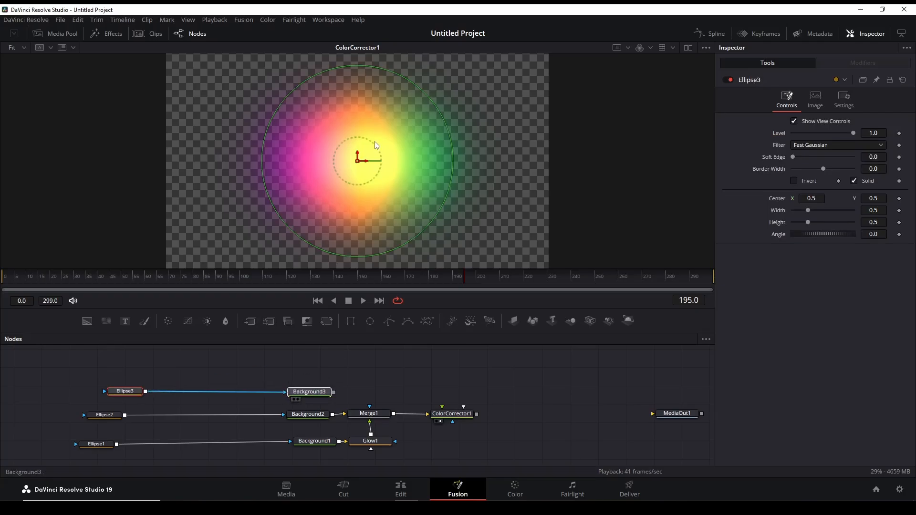
pyautogui.press('1')
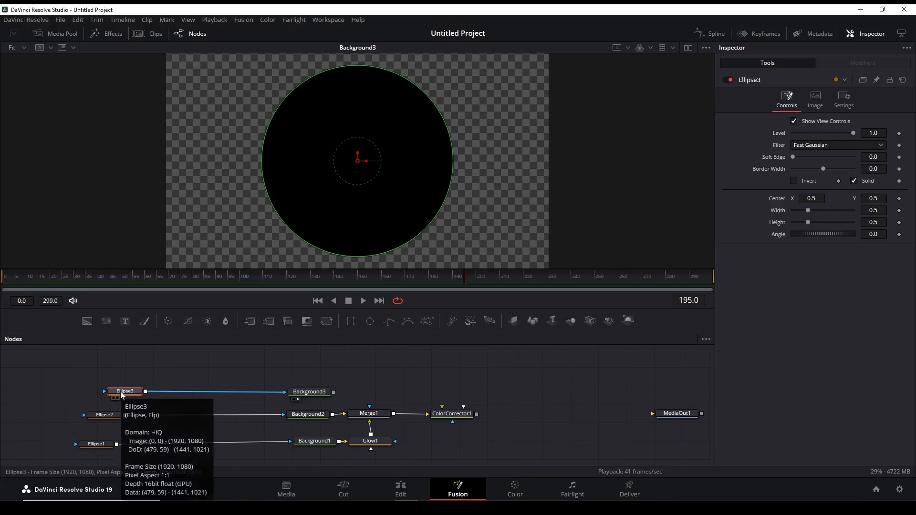
# Set both the width and height of the Ellipse3 mask to 0.35
pyautogui.click(875, 210)
pyautogui.write('3')
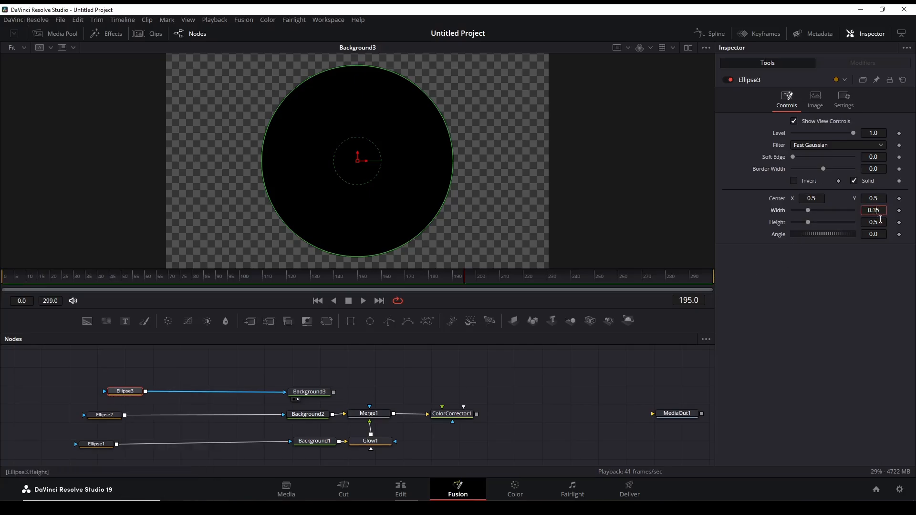
pyautogui.click(877, 223)
pyautogui.write('3')
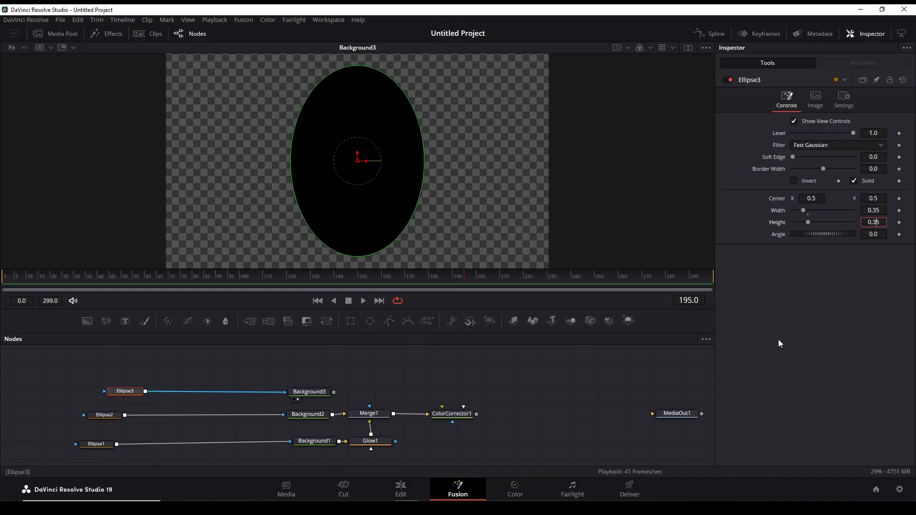
pyautogui.press('Return')
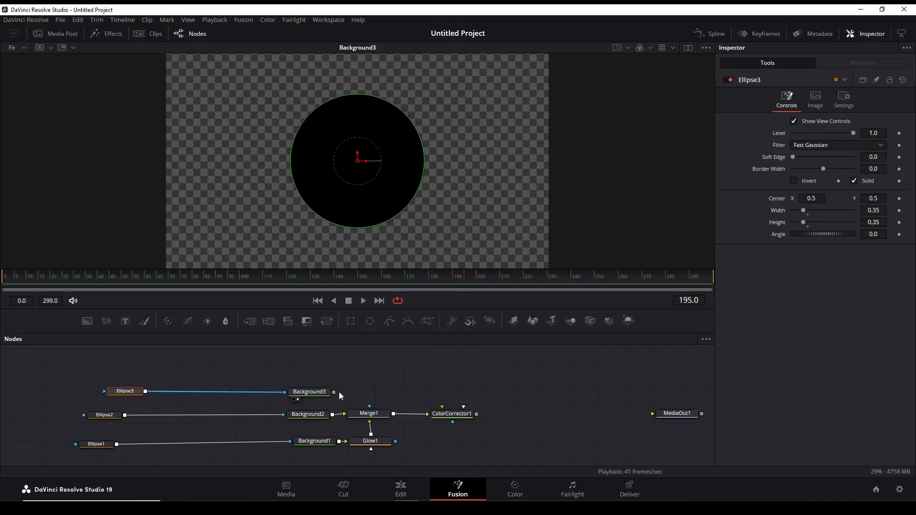
# Merge Background3 as the foreground over ColorCorrector1 with a new Merge node and display the result in the viewer
pyautogui.moveTo(250, 321); pyautogui.dragTo(368, 390)
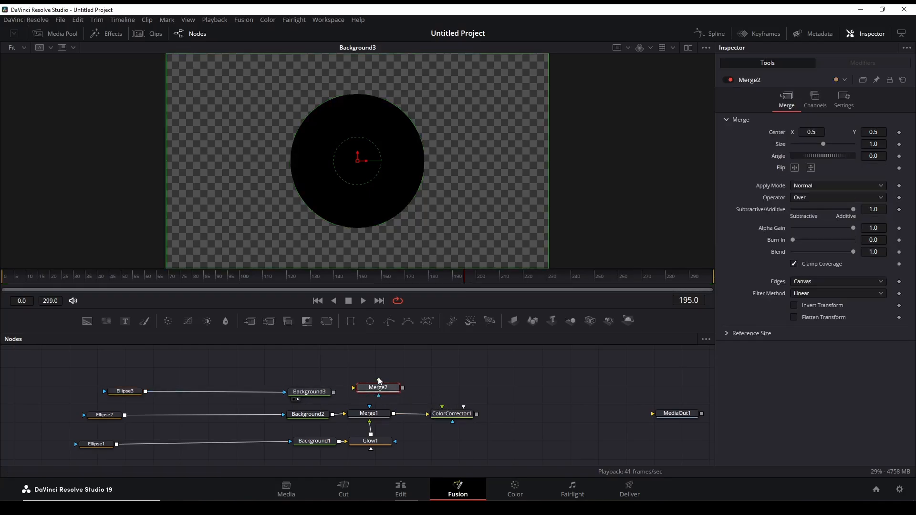
pyautogui.moveTo(378, 379); pyautogui.dragTo(454, 410)
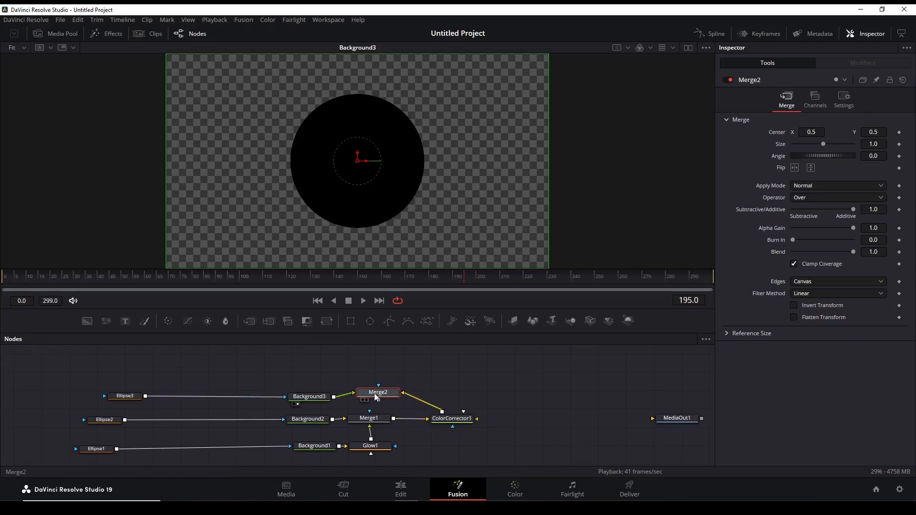
pyautogui.press('1')
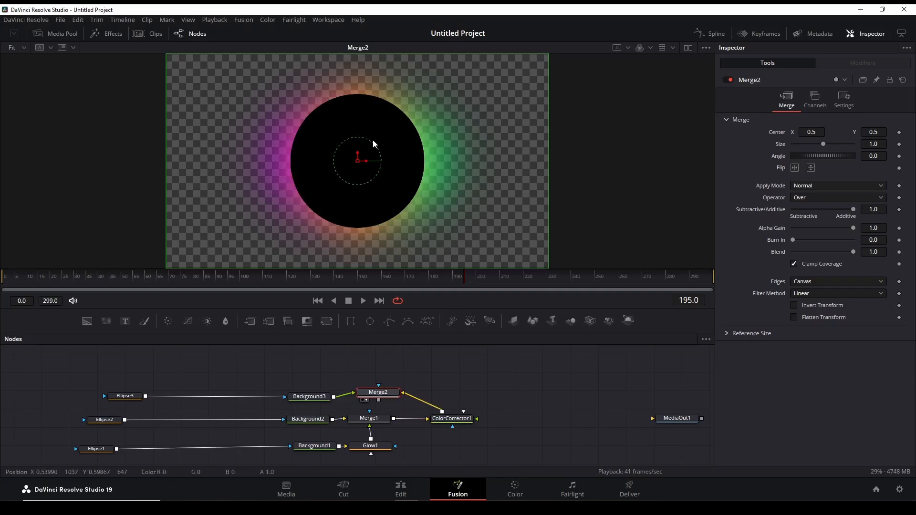
# Insert a Drop Shadow node between Background3 and Merge2 and display its output in the viewer
pyautogui.moveTo(307, 400); pyautogui.dragTo(244, 399)
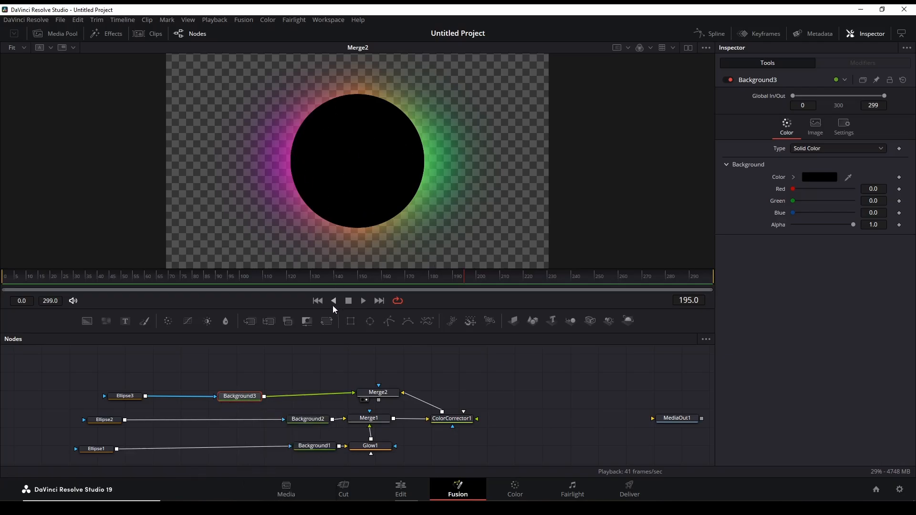
pyautogui.hotkey('shift', 'space')
pyautogui.write('glo')
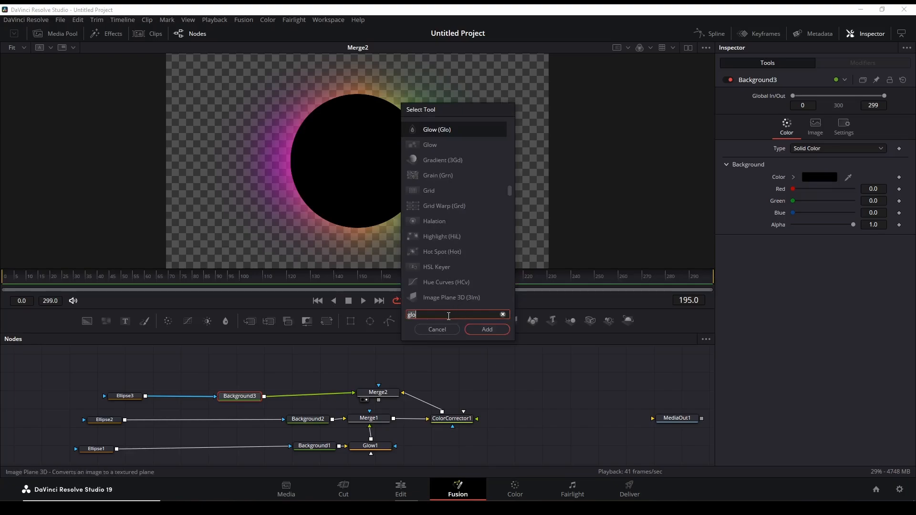
pyautogui.press('BackSpace')
pyautogui.press('BackSpace')
pyautogui.press('BackSpace')
pyautogui.write('drop')
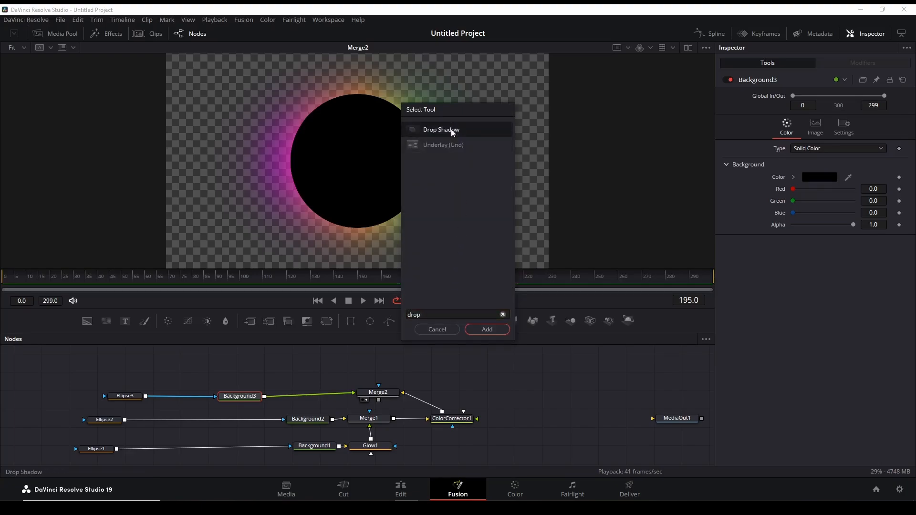
pyautogui.click(452, 133)
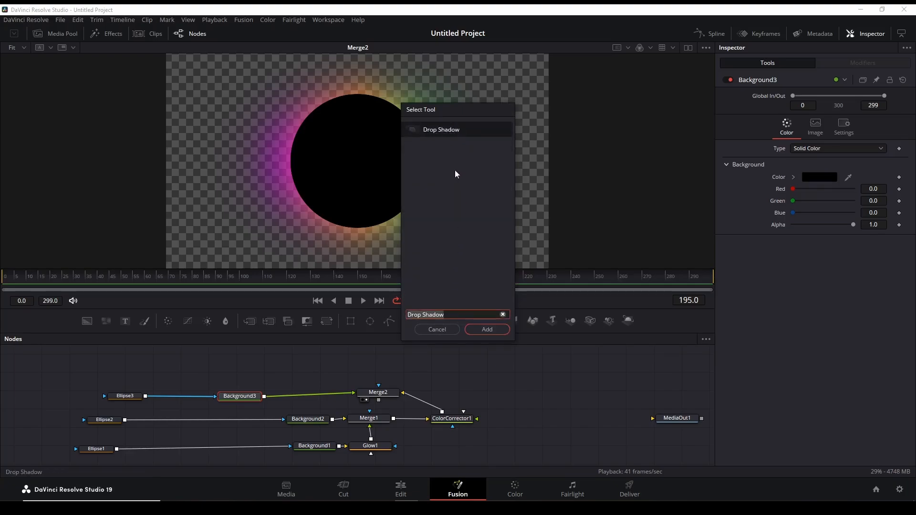
pyautogui.click(491, 331)
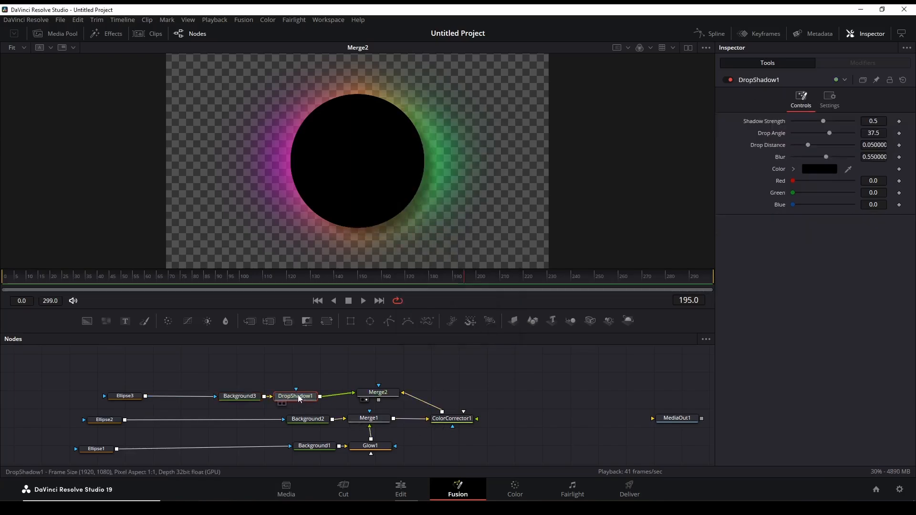
pyautogui.press('1')
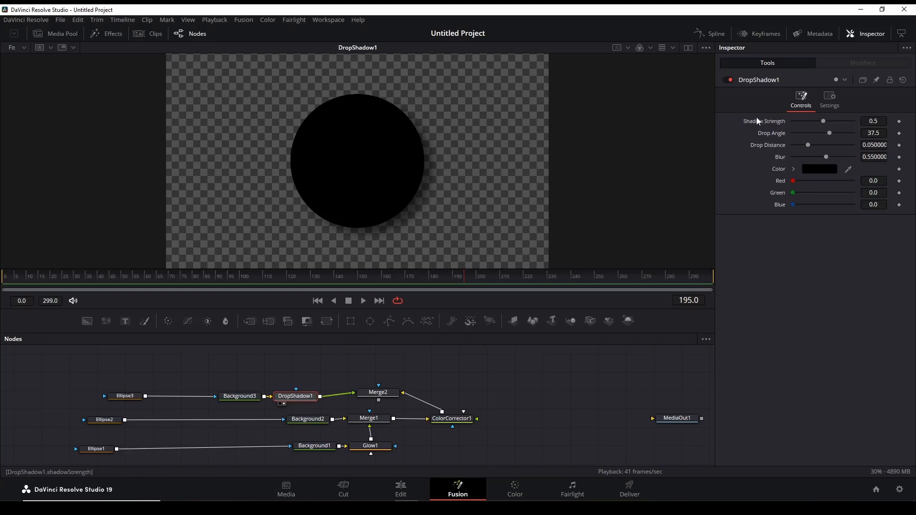
# Set DropShadow1's shadow strength to about 0.554, drop angle 23.0, drop distance about 0.0731 and blur about 0.795
pyautogui.doubleClick(870, 121)
pyautogui.write('1')
pyautogui.press('Return')
pyautogui.moveTo(852, 120); pyautogui.dragTo(826, 120)
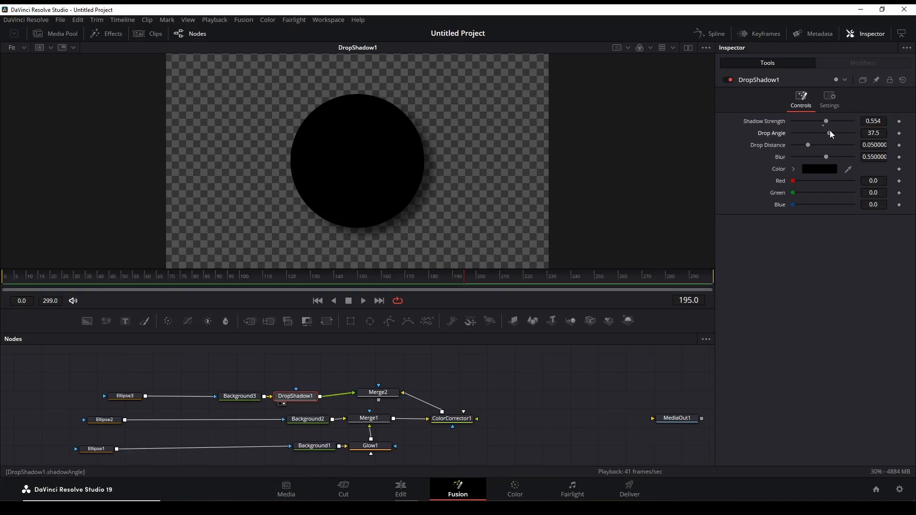
pyautogui.moveTo(831, 135)
pyautogui.mouseDown()
pyautogui.moveTo(802, 131)
pyautogui.moveTo(829, 124)
pyautogui.mouseUp()
pyautogui.moveTo(865, 141); pyautogui.dragTo(876, 142)
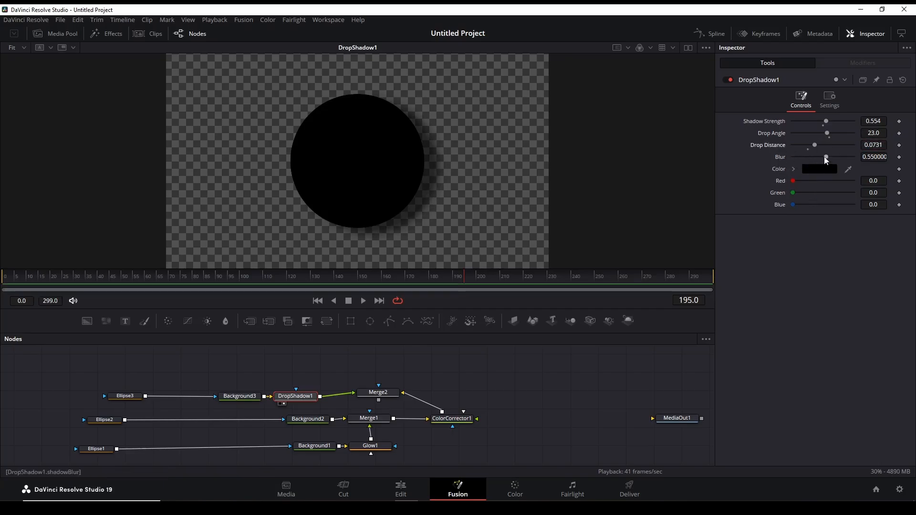
pyautogui.moveTo(826, 157); pyautogui.dragTo(844, 148)
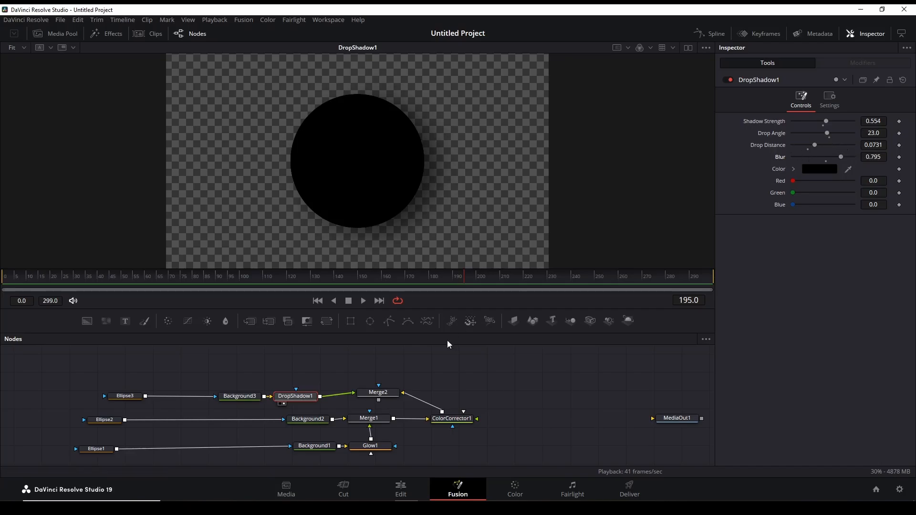
# Display Merge2 in the viewer and preview the animated glow around the black circle
pyautogui.moveTo(380, 396); pyautogui.dragTo(437, 155)
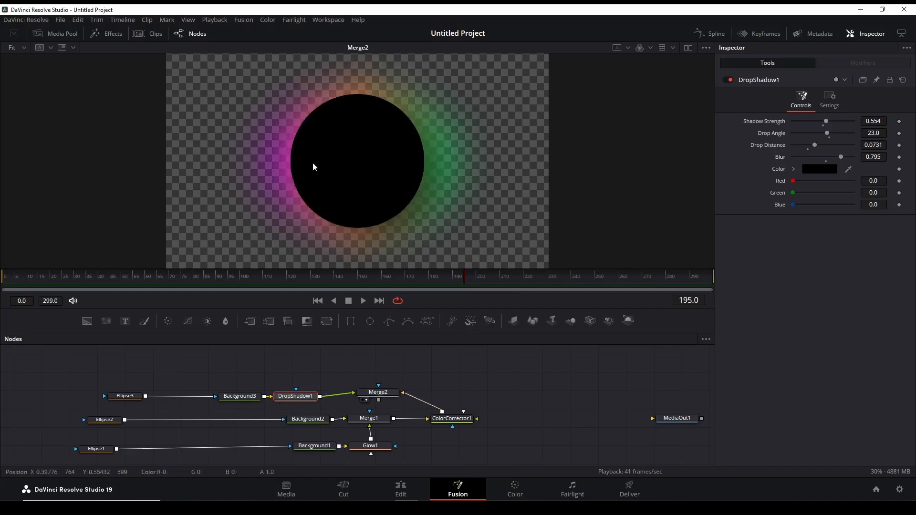
pyautogui.click(348, 300)
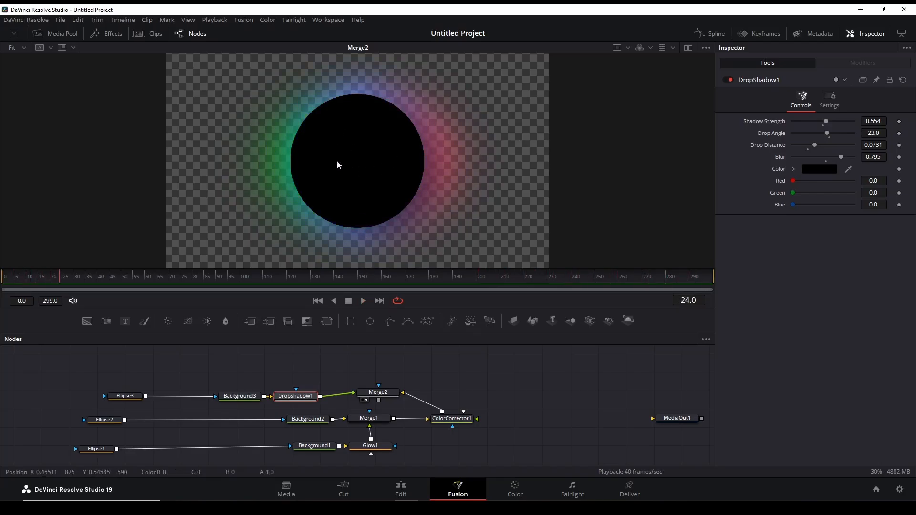
# Add a Text node, merge it as the foreground over Merge2 with a new Merge node, and display Merge3
pyautogui.moveTo(125, 321); pyautogui.dragTo(234, 373)
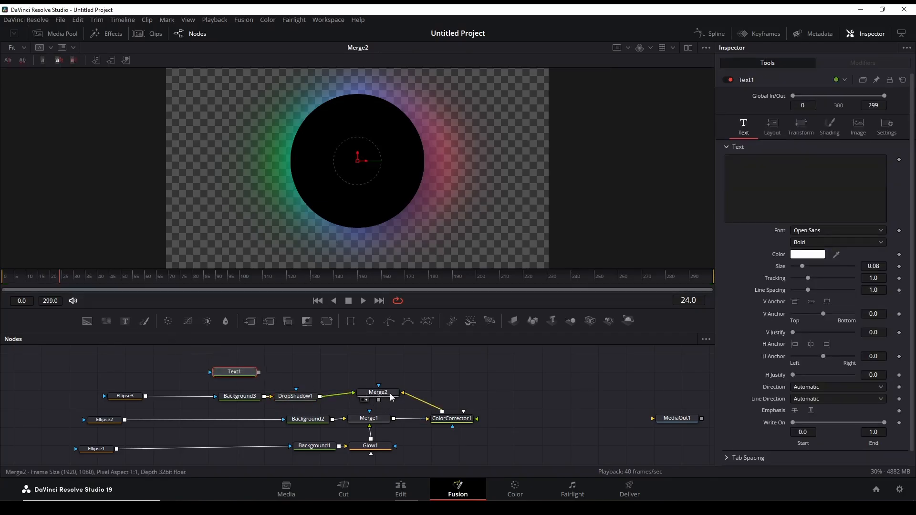
pyautogui.moveTo(249, 321); pyautogui.dragTo(258, 384)
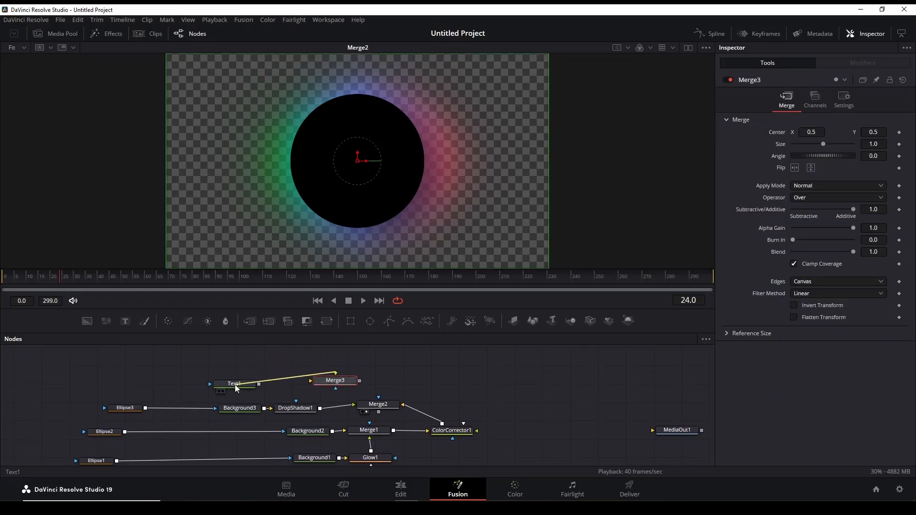
pyautogui.moveTo(333, 375); pyautogui.dragTo(377, 405)
pyautogui.press('1')
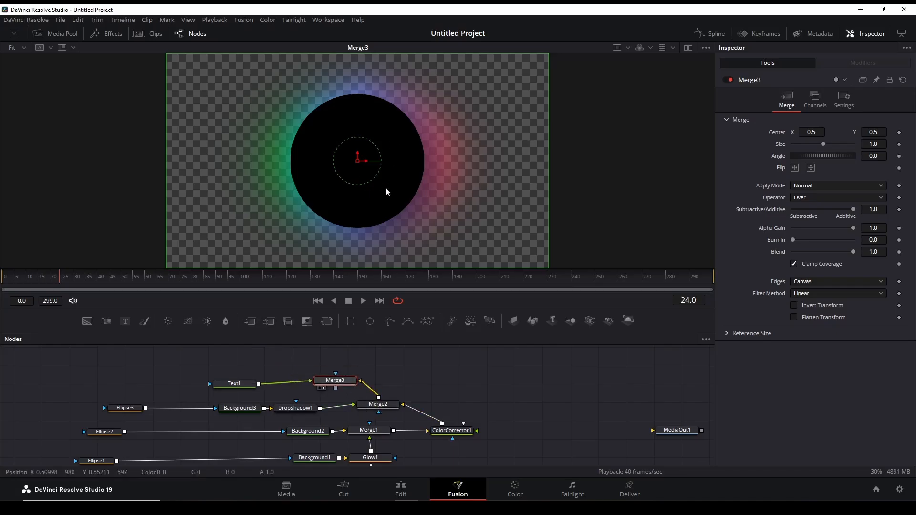
# Enter "Music" as the text of the Text1 node
pyautogui.click(240, 383)
pyautogui.click(768, 184)
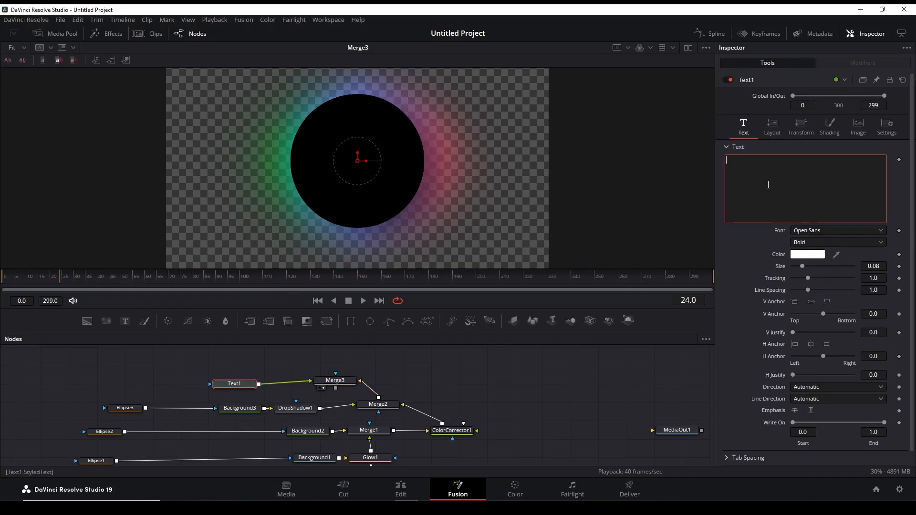
pyautogui.write('MUsic')
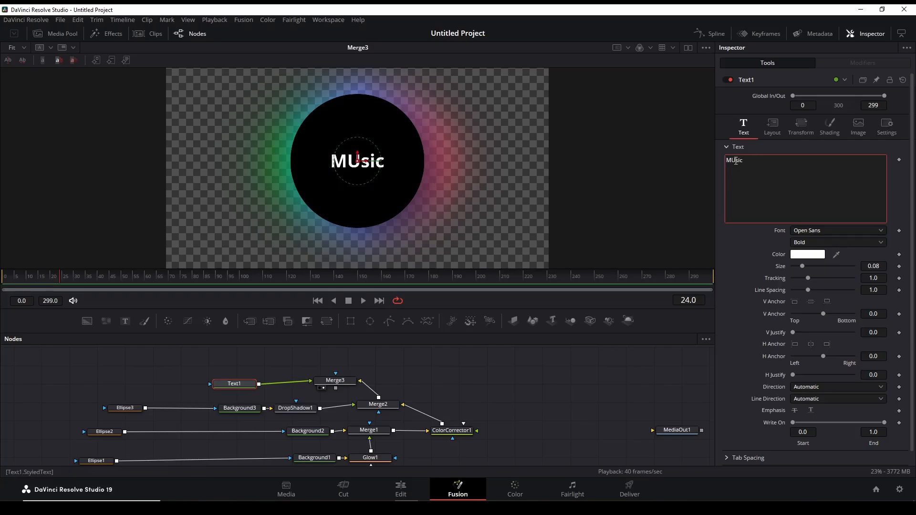
pyautogui.click(735, 161)
pyautogui.press('BackSpace')
pyautogui.write('u')
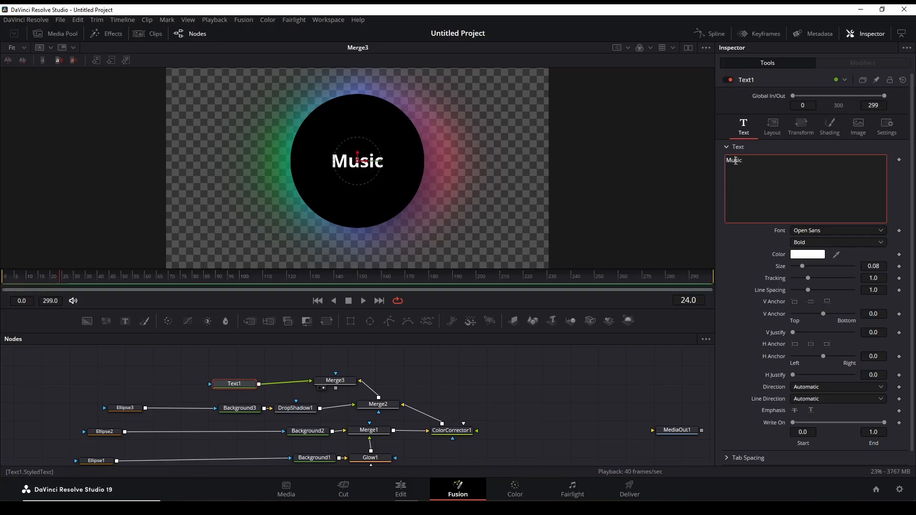
pyautogui.click(799, 231)
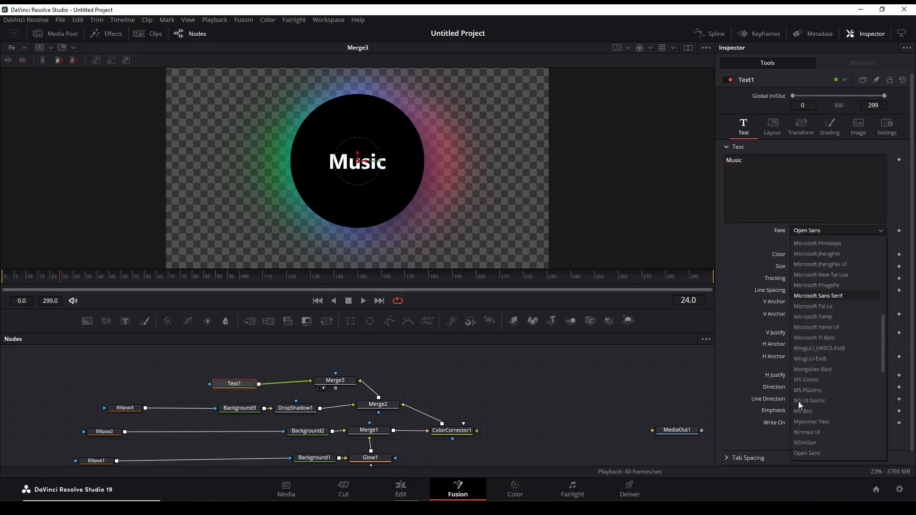
pyautogui.scroll(1, 813, 353)
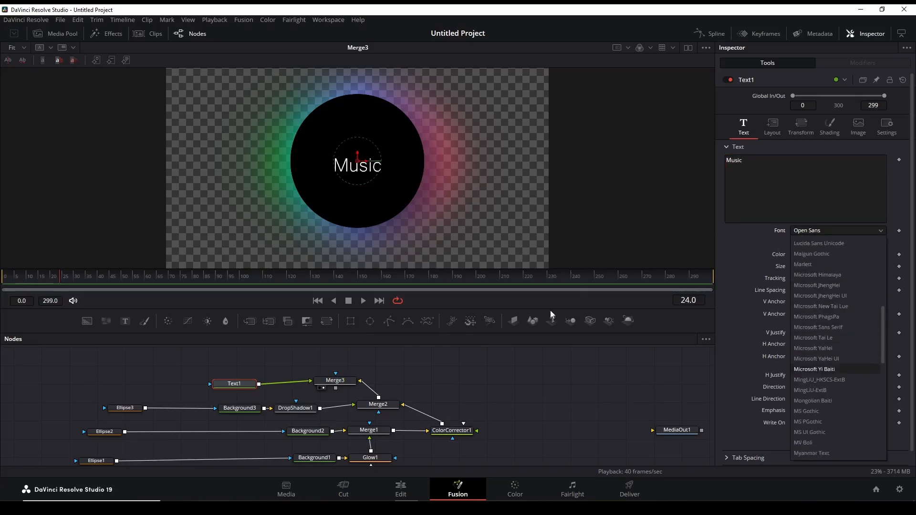
pyautogui.press('Escape')
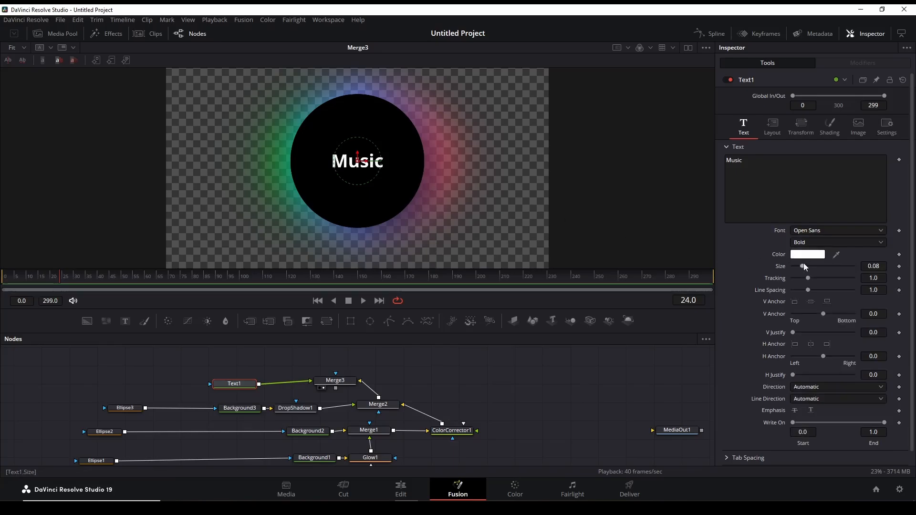
# Set Text1's size to about 0.1223 and add keyframes for its size, tracking and shading opacity at frame 30
pyautogui.moveTo(872, 265); pyautogui.dragTo(896, 266)
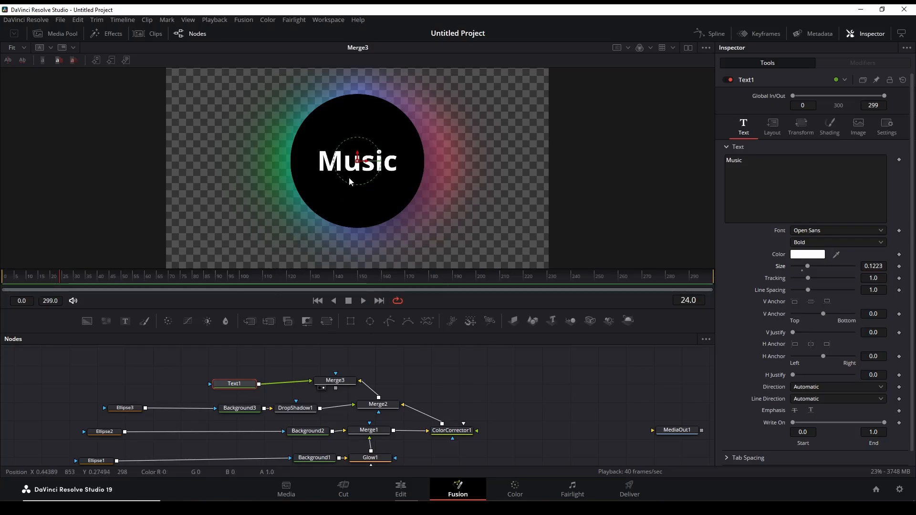
pyautogui.moveTo(66, 279); pyautogui.dragTo(77, 279)
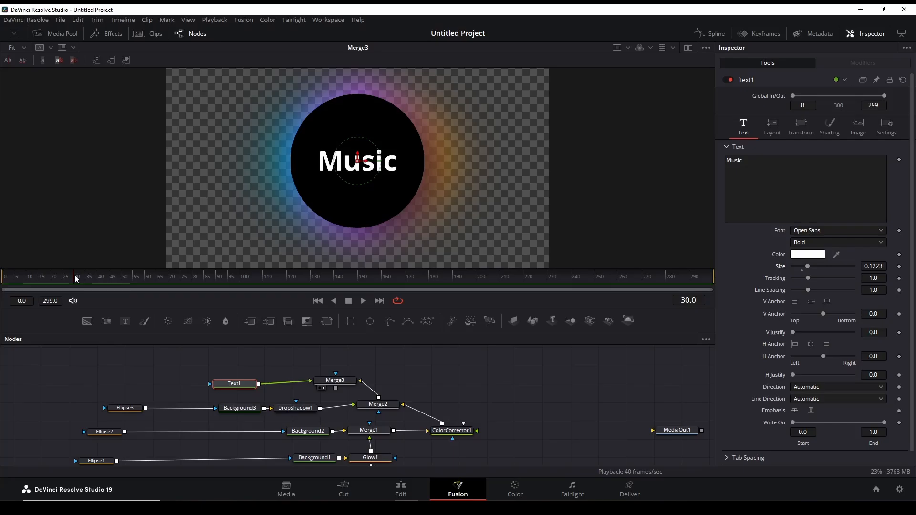
pyautogui.click(899, 267)
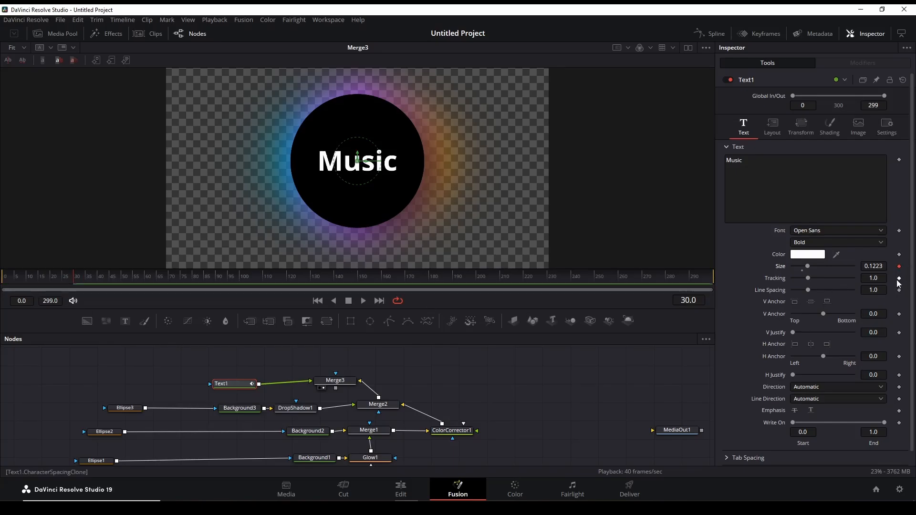
pyautogui.click(830, 127)
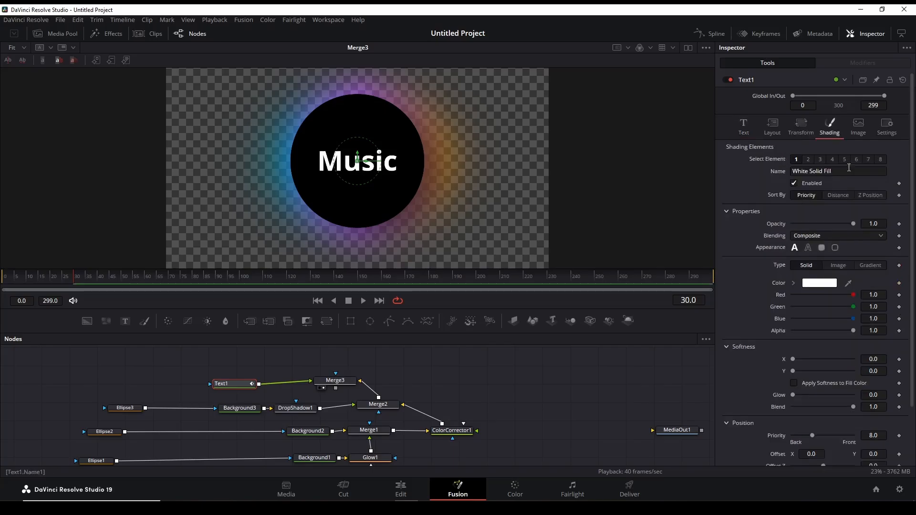
pyautogui.click(899, 224)
# At frame 0, set Text1's size to about 0.189, tracking to about 1.228 and shading opacity to 0.0, and preview the title animation
pyautogui.moveTo(72, 275); pyautogui.dragTo(4, 276)
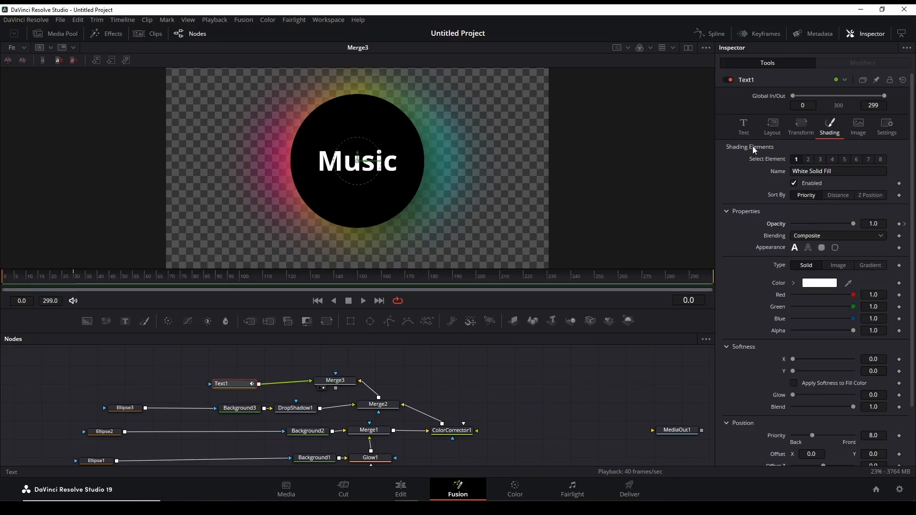
pyautogui.click(743, 126)
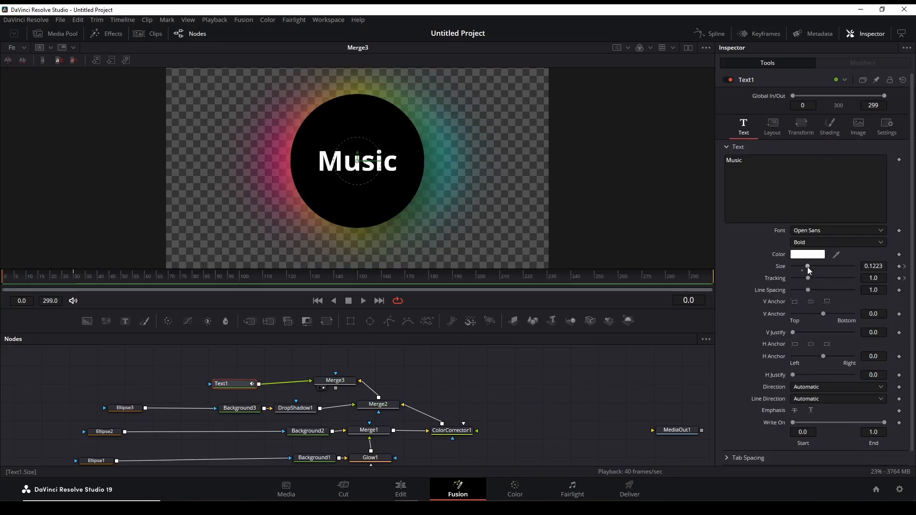
pyautogui.moveTo(810, 270); pyautogui.dragTo(817, 270)
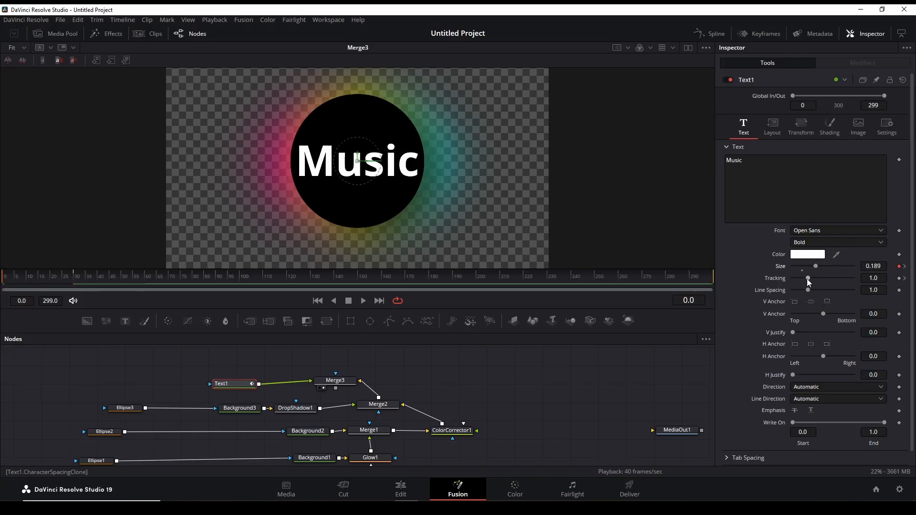
pyautogui.moveTo(807, 280); pyautogui.dragTo(811, 282)
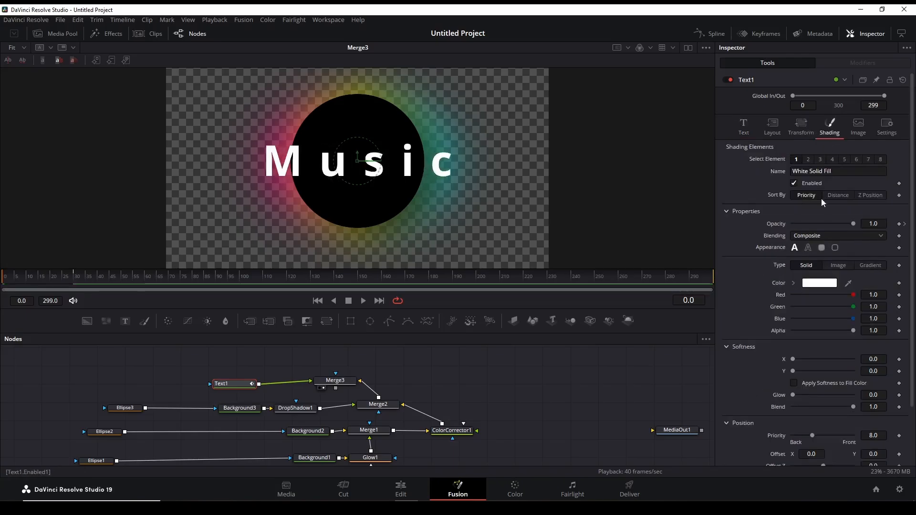
pyautogui.click(829, 126)
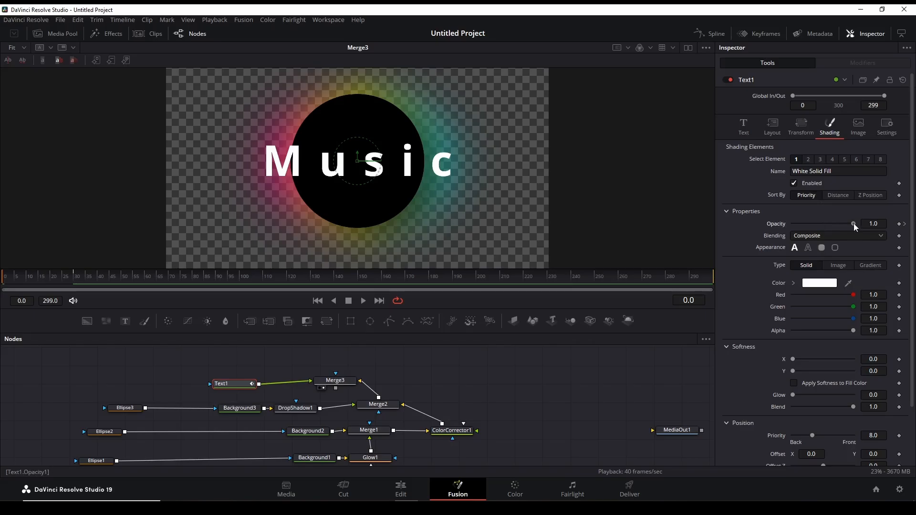
pyautogui.moveTo(853, 224); pyautogui.dragTo(790, 224)
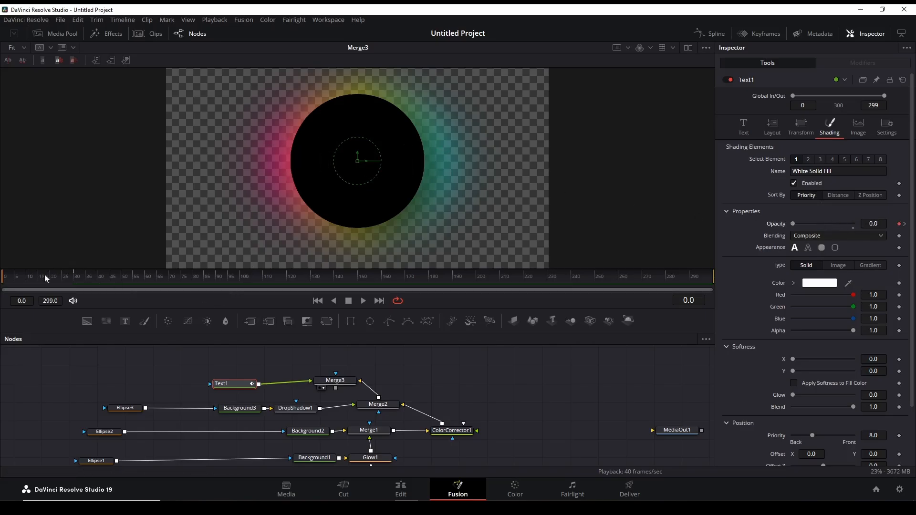
pyautogui.click(363, 301)
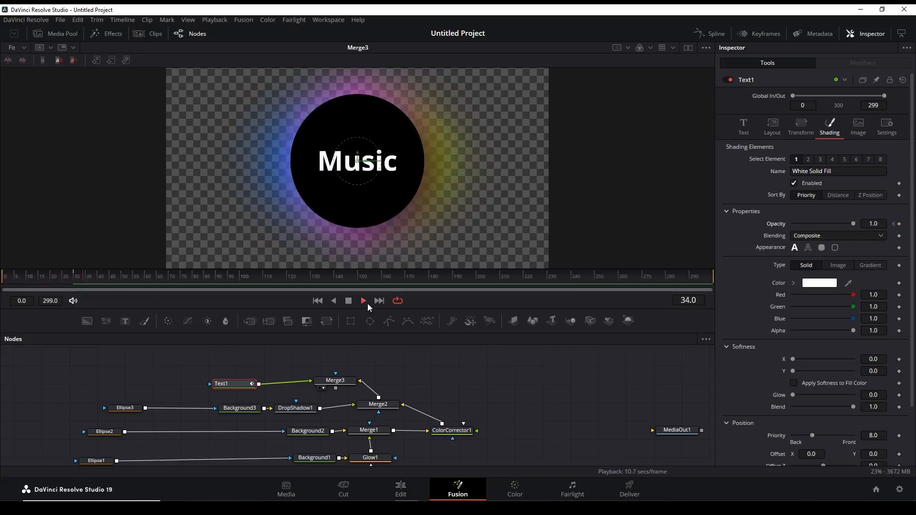
pyautogui.moveTo(127, 276); pyautogui.dragTo(75, 265)
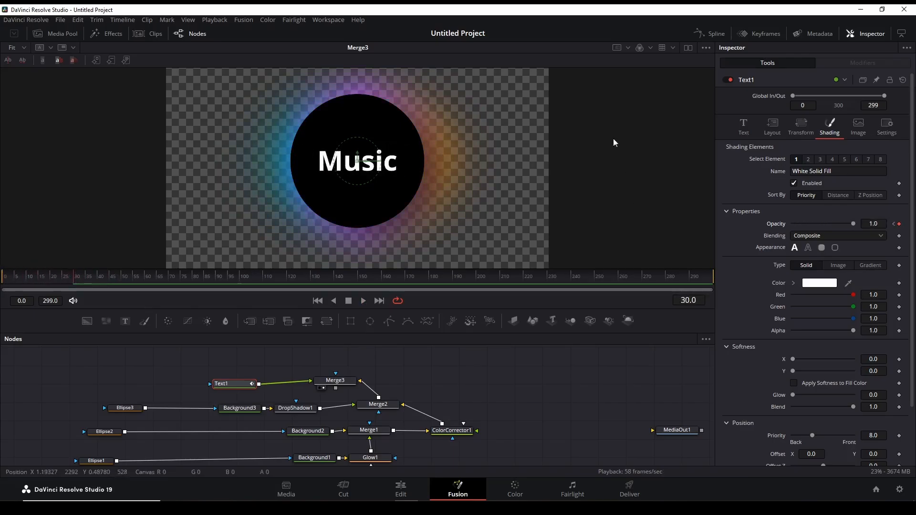
# Smooth Text1's Character Spacing curve in the Spline editor and extend the first keyframe's handle to about frame 20
pyautogui.click(711, 34)
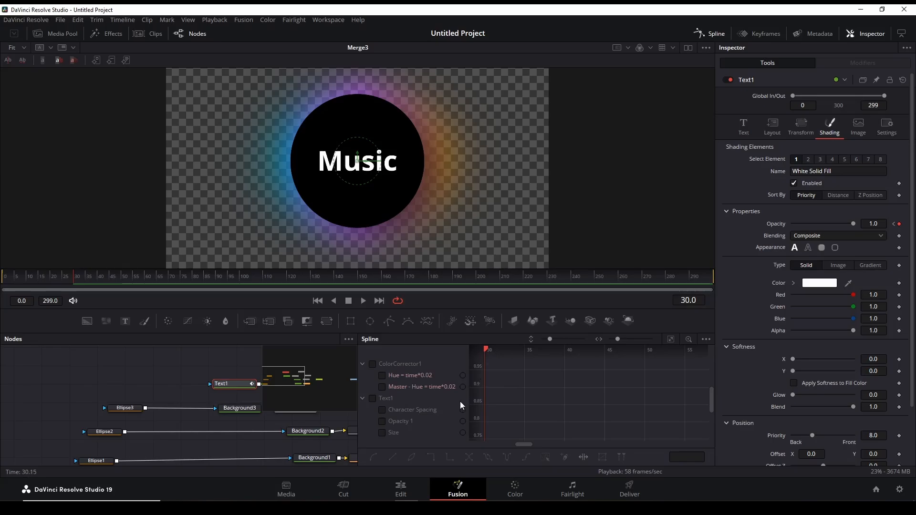
pyautogui.press('F4')
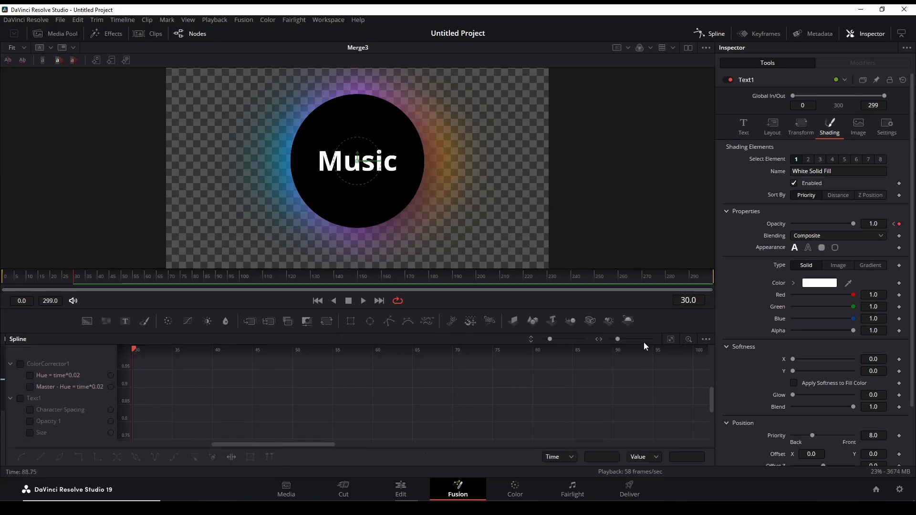
pyautogui.click(30, 410)
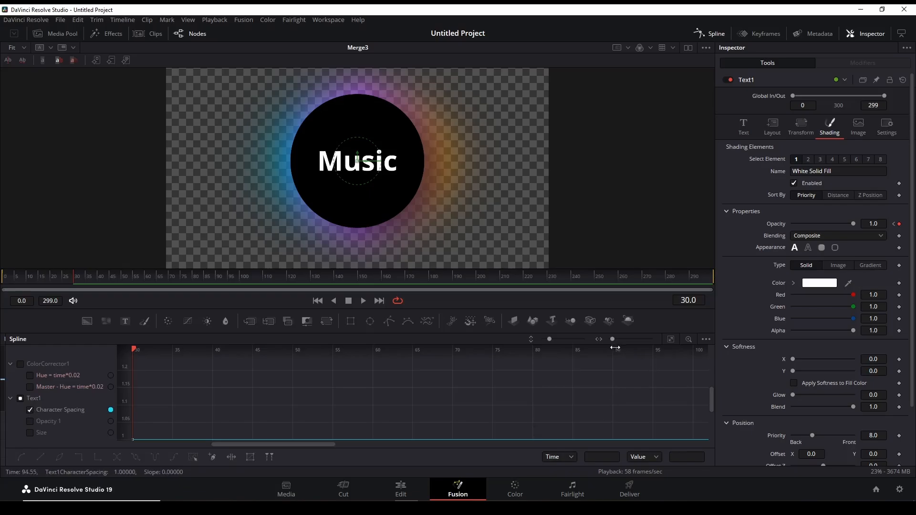
pyautogui.click(669, 340)
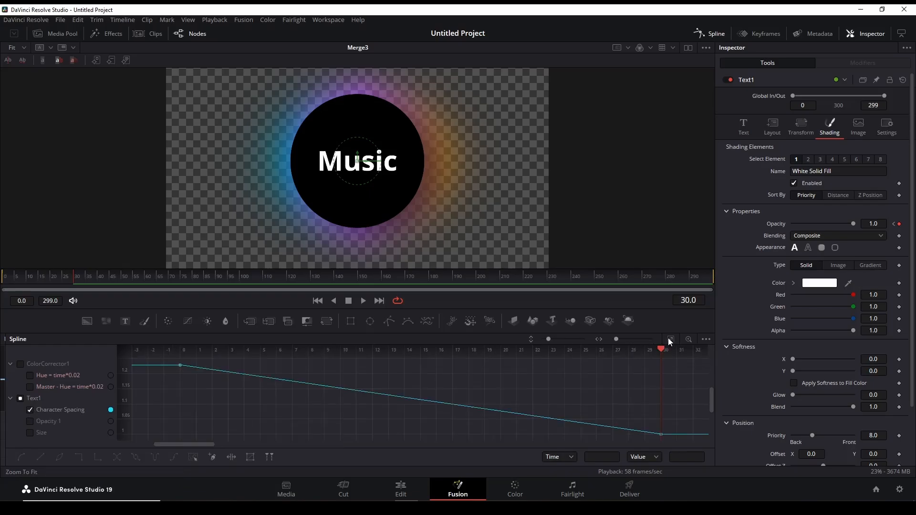
pyautogui.moveTo(173, 359); pyautogui.dragTo(668, 437)
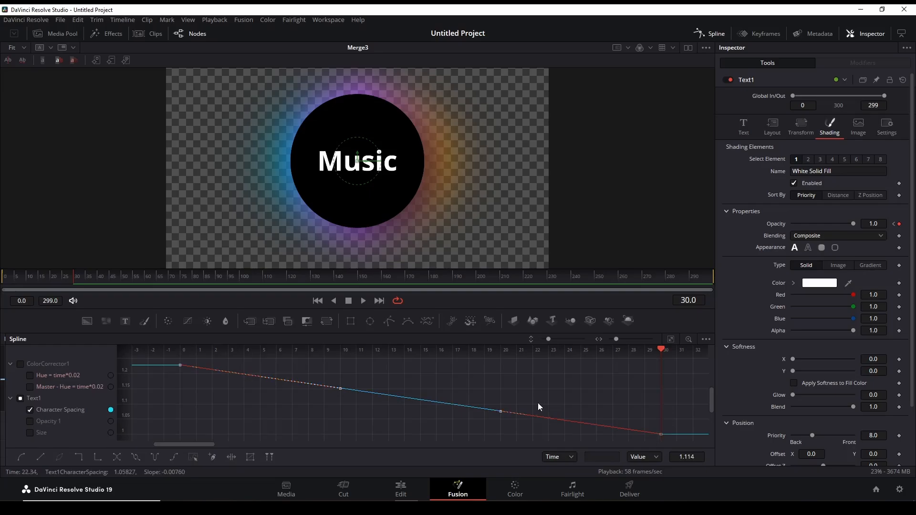
pyautogui.hotkey('shift', 's')
pyautogui.click(340, 365)
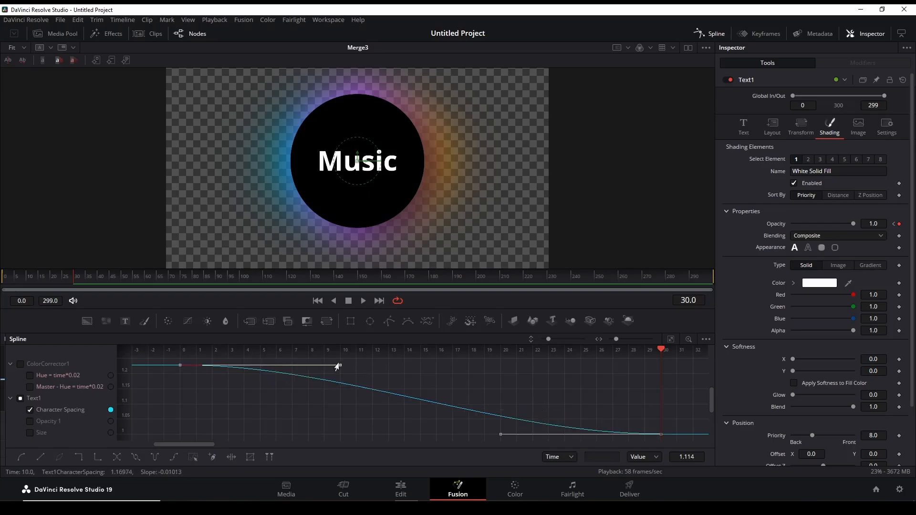
pyautogui.moveTo(340, 366); pyautogui.dragTo(499, 368)
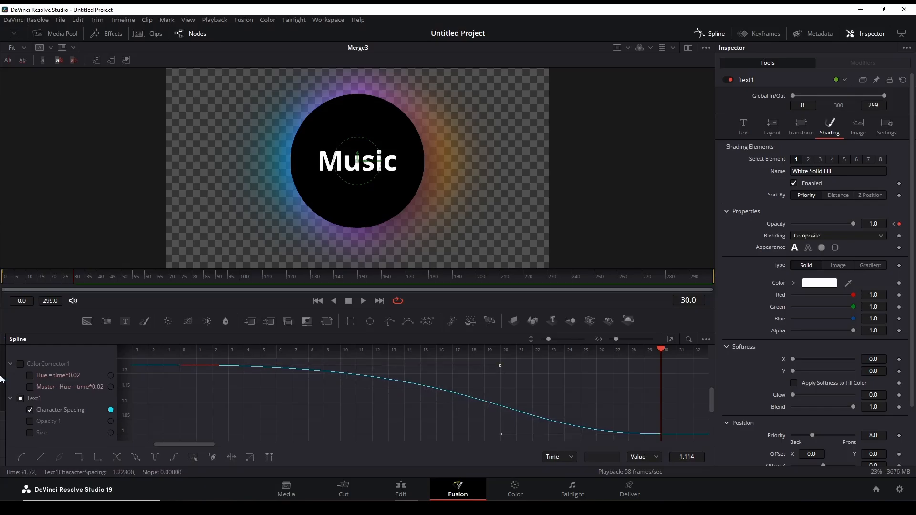
# Show only Text1's Opacity 1 curve, smooth it, and extend the last keyframe's handle back to about frame 10
pyautogui.click(30, 410)
pyautogui.click(30, 421)
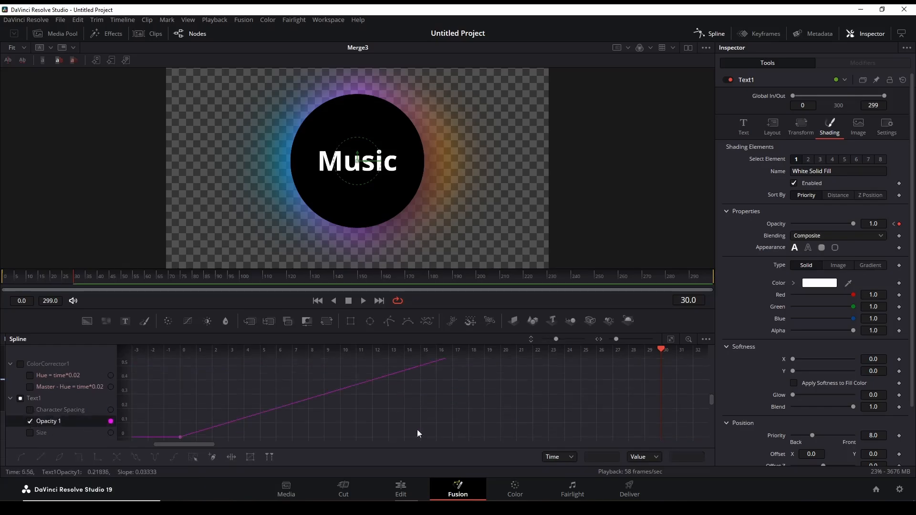
pyautogui.click(670, 340)
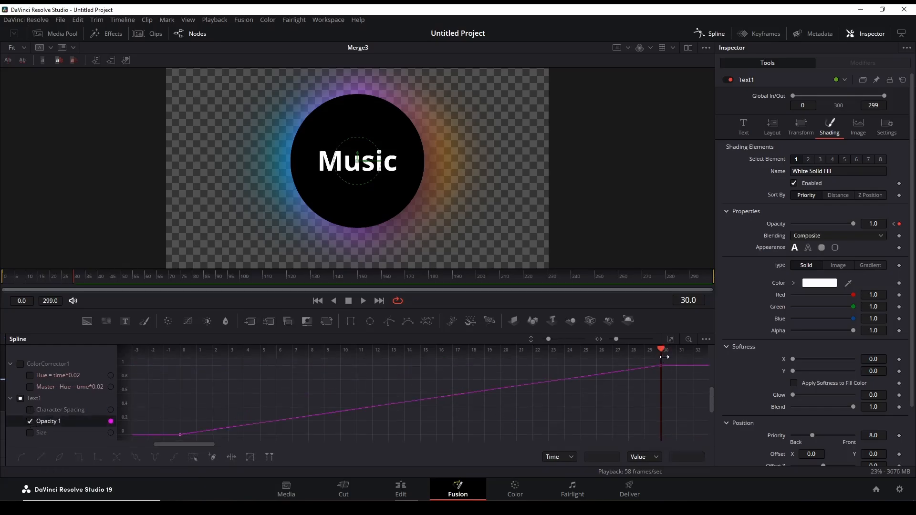
pyautogui.moveTo(667, 359); pyautogui.dragTo(164, 439)
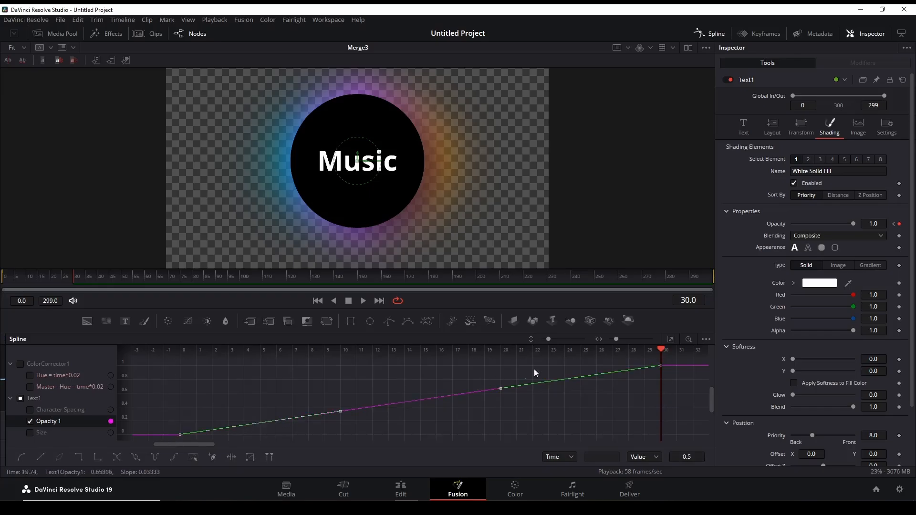
pyautogui.hotkey('shift', 's')
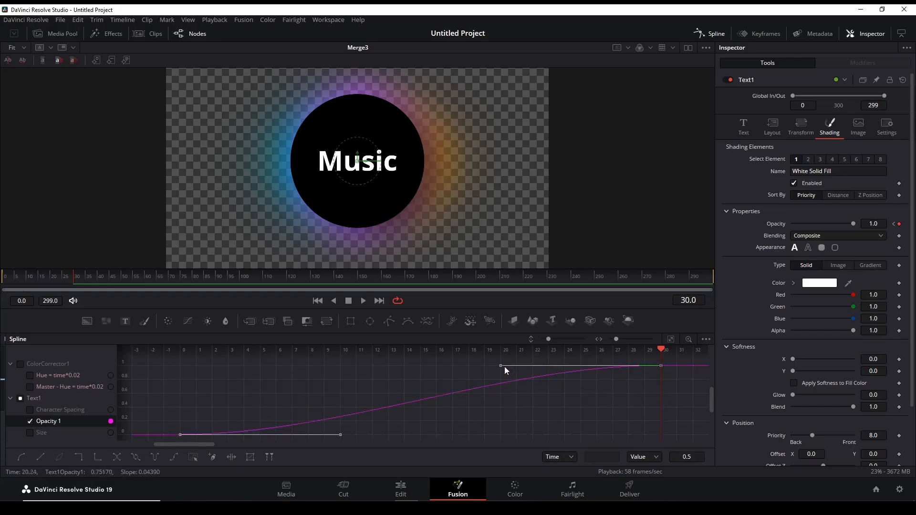
pyautogui.moveTo(500, 367); pyautogui.dragTo(340, 370)
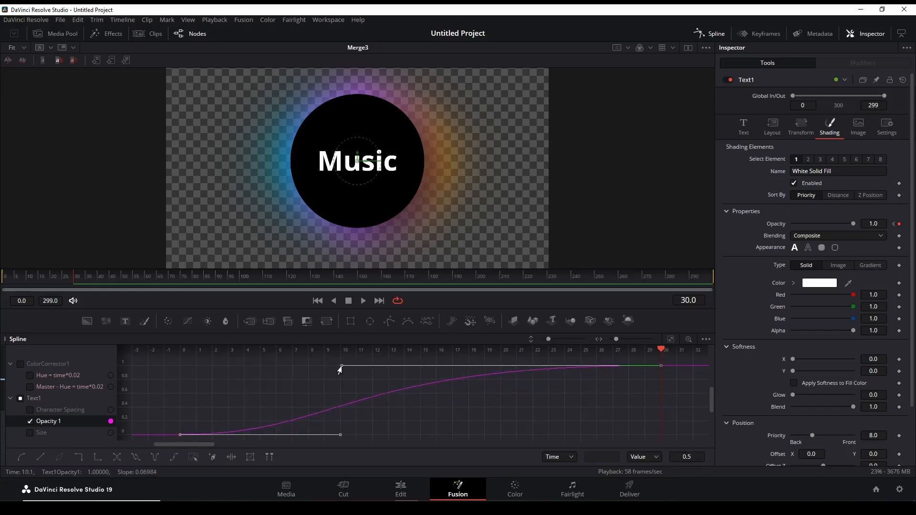
# Show only Text1's Size curve, smooth it, extend the first keyframe's handle to about frame 20, and close the Spline editor
pyautogui.click(30, 422)
pyautogui.click(30, 433)
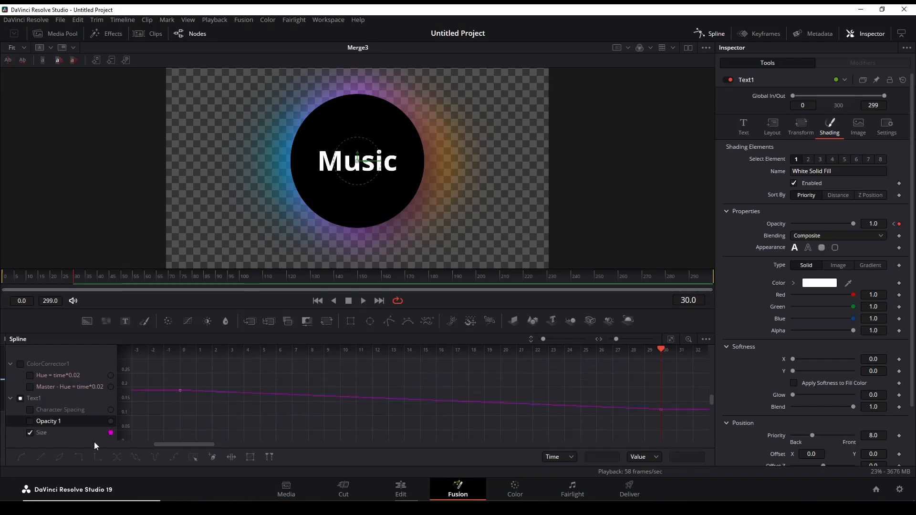
pyautogui.click(667, 338)
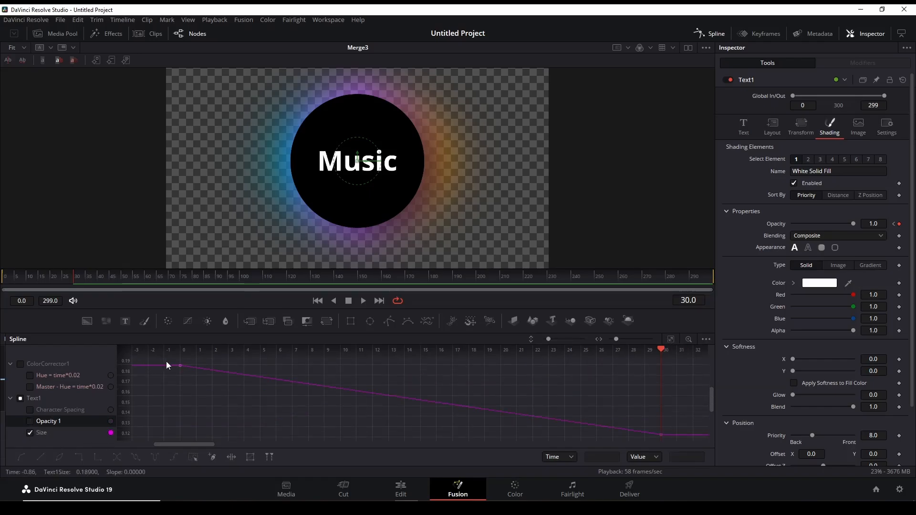
pyautogui.moveTo(168, 361); pyautogui.dragTo(667, 437)
pyautogui.press('s')
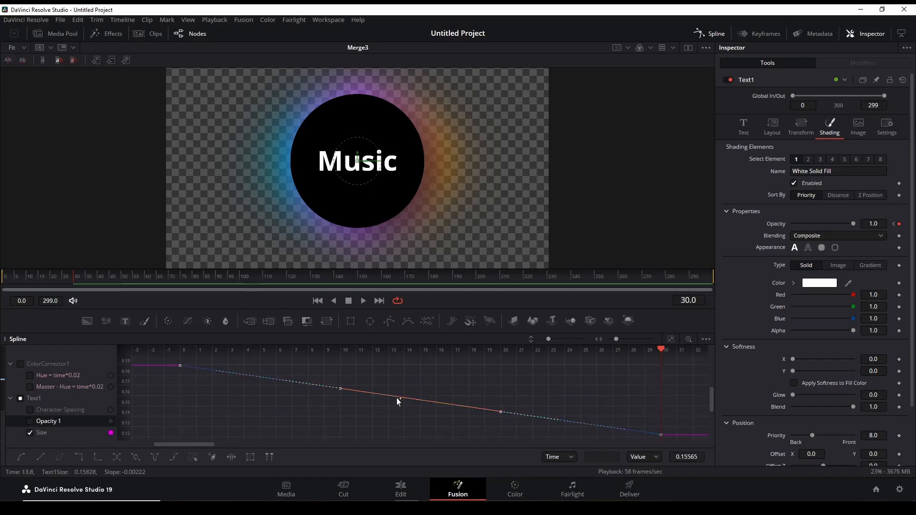
pyautogui.moveTo(342, 366); pyautogui.dragTo(497, 368)
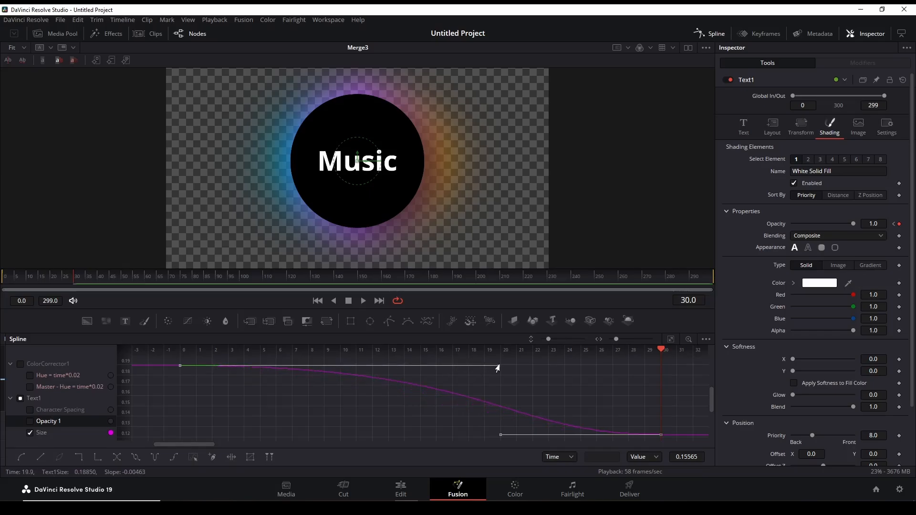
pyautogui.click(702, 34)
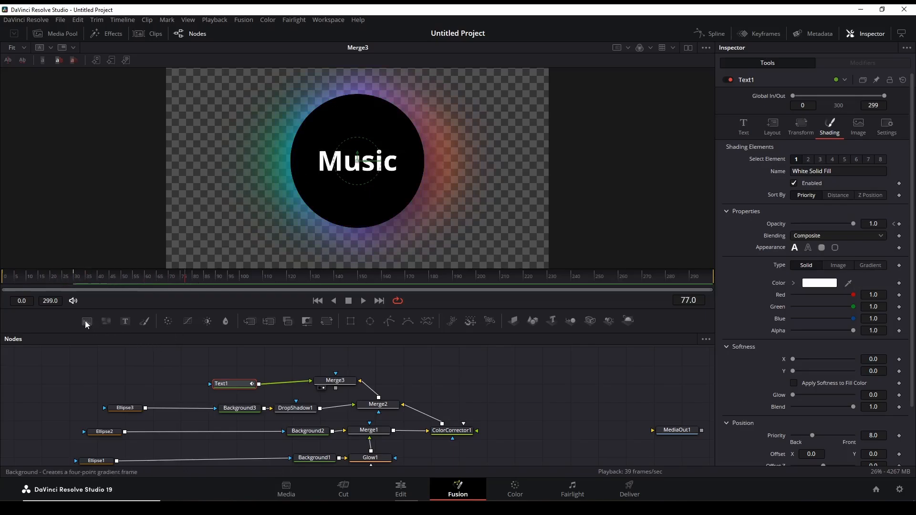
# Add a solid black Background node and a new Merge that composites Merge3's output over that background
pyautogui.moveTo(87, 322); pyautogui.dragTo(554, 436)
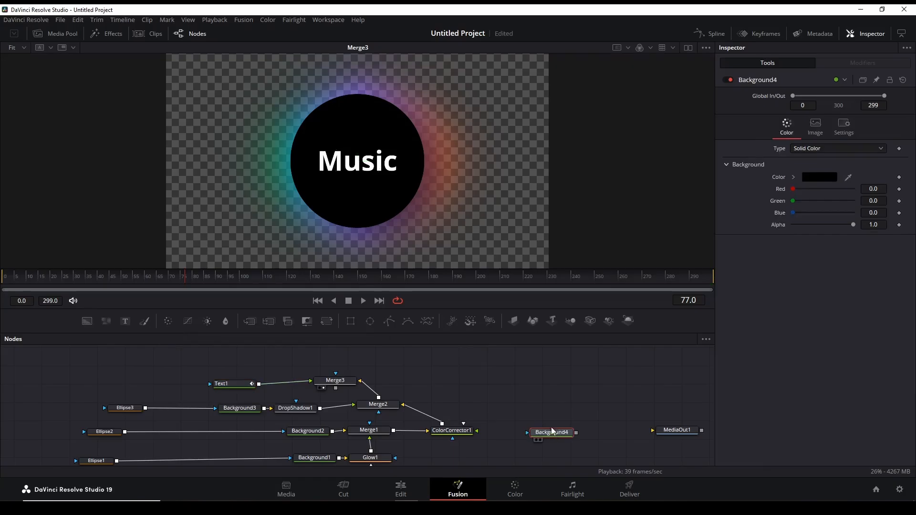
pyautogui.moveTo(324, 381); pyautogui.dragTo(355, 380)
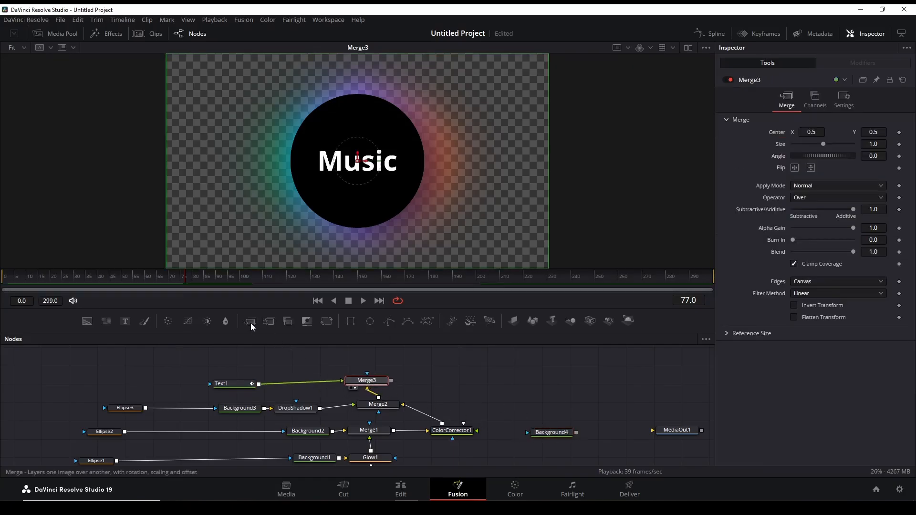
pyautogui.moveTo(250, 320); pyautogui.dragTo(514, 388)
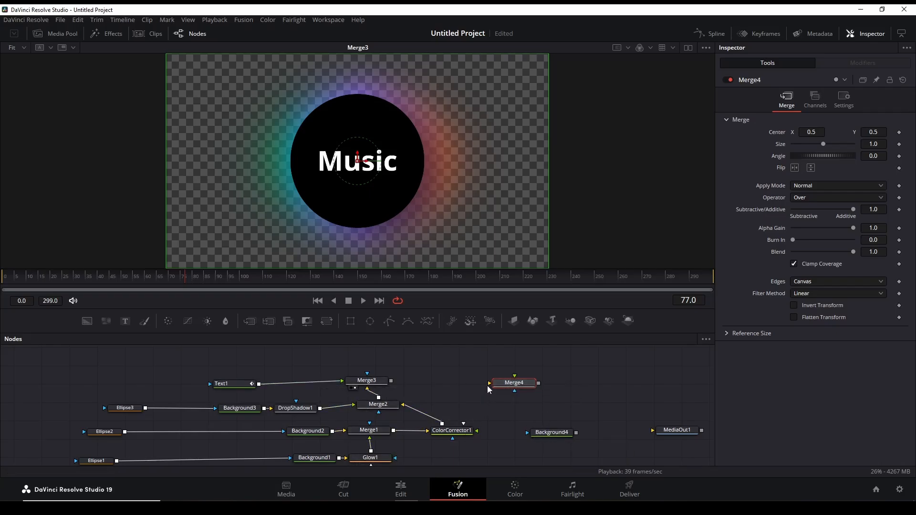
pyautogui.moveTo(489, 384); pyautogui.dragTo(549, 432)
pyautogui.moveTo(514, 376); pyautogui.dragTo(370, 424)
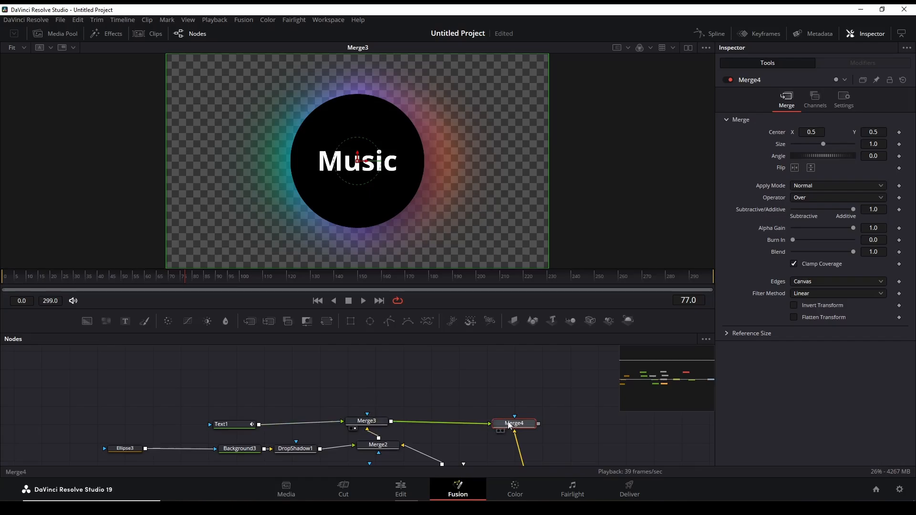
# Show Merge4's result in the viewer and preview the animation from frame 0
pyautogui.press('1')
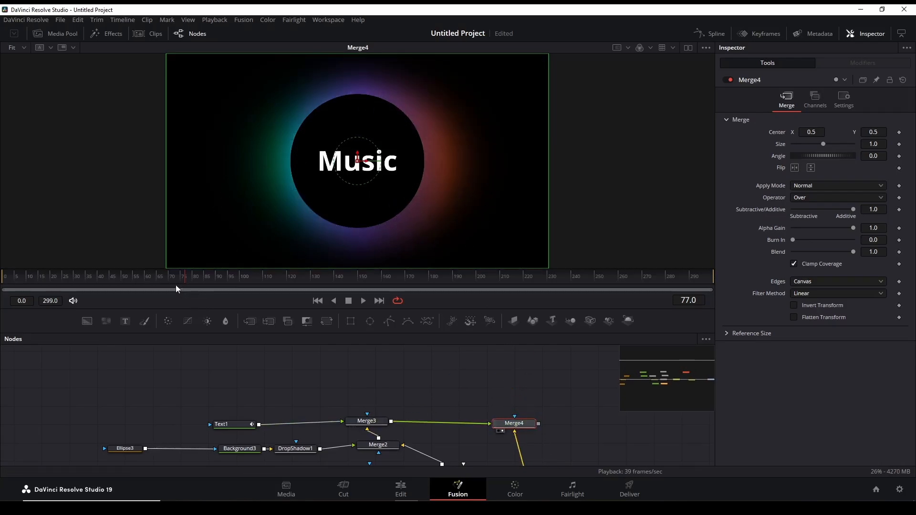
pyautogui.moveTo(175, 281); pyautogui.dragTo(2, 281)
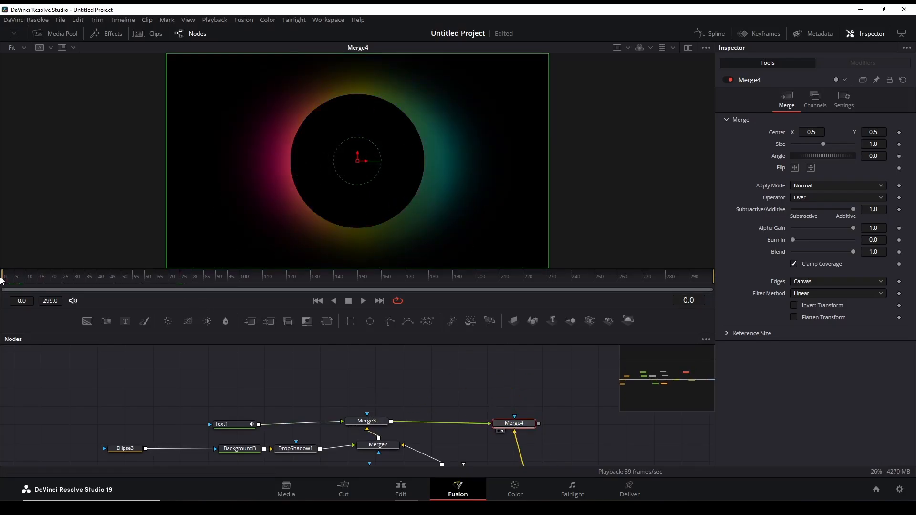
pyautogui.click(362, 301)
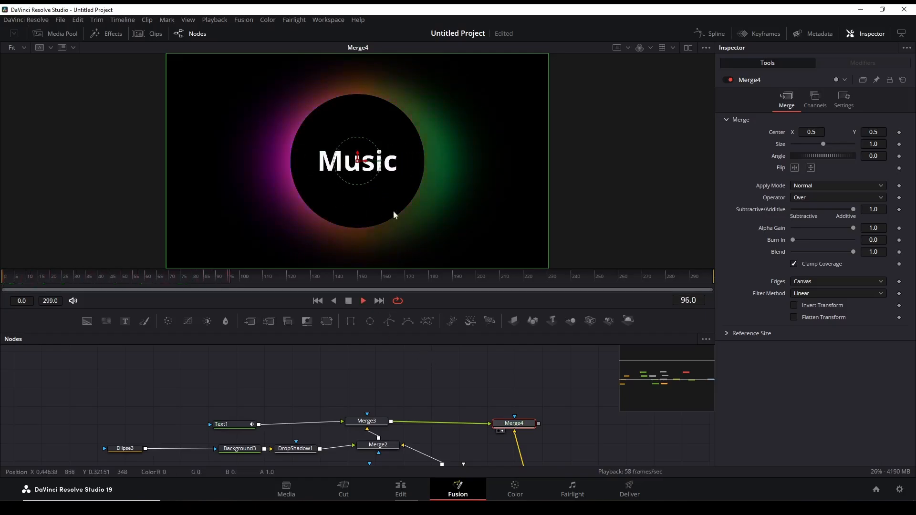
pyautogui.press('space')
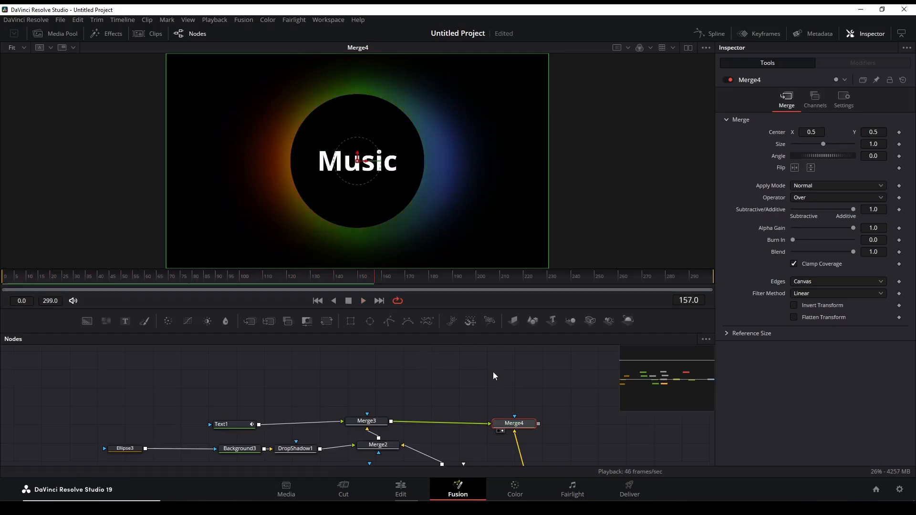
# Connect Merge4's output to MediaOut1 and show MediaOut1 in the viewer
pyautogui.scroll(-4, 544, 412)
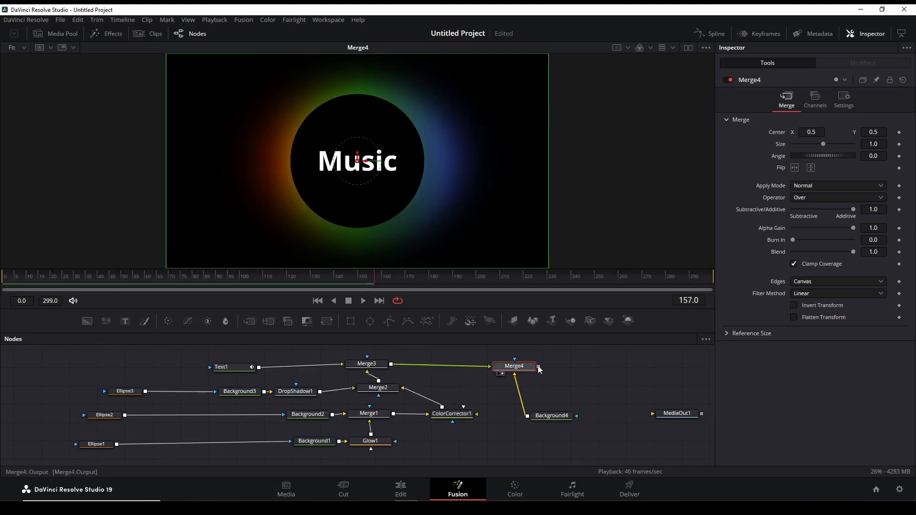
pyautogui.moveTo(538, 367); pyautogui.dragTo(673, 413)
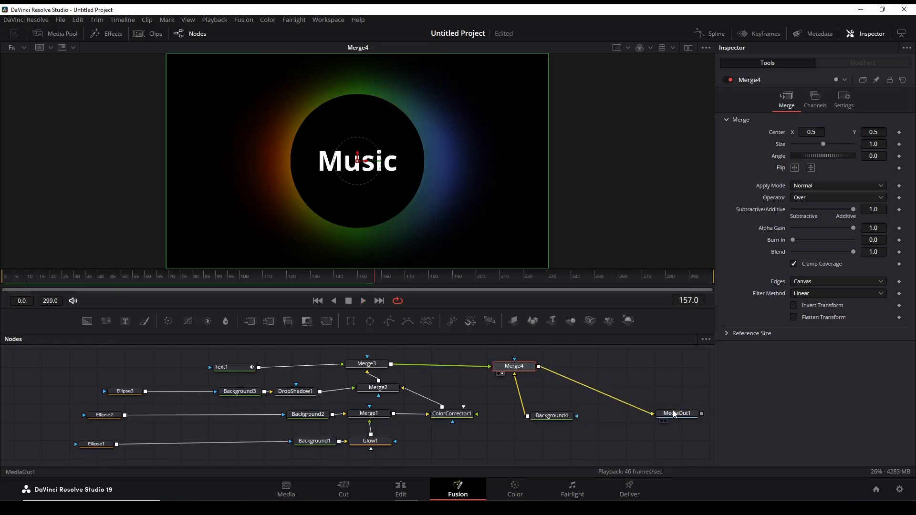
pyautogui.click(665, 421)
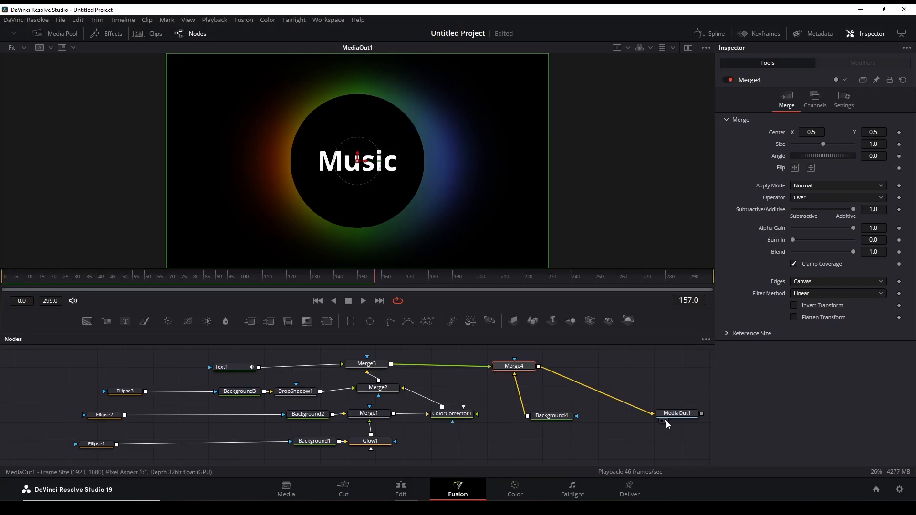
# Play the finished Fusion composition from the start of the timeline on the Edit page
pyautogui.click(401, 494)
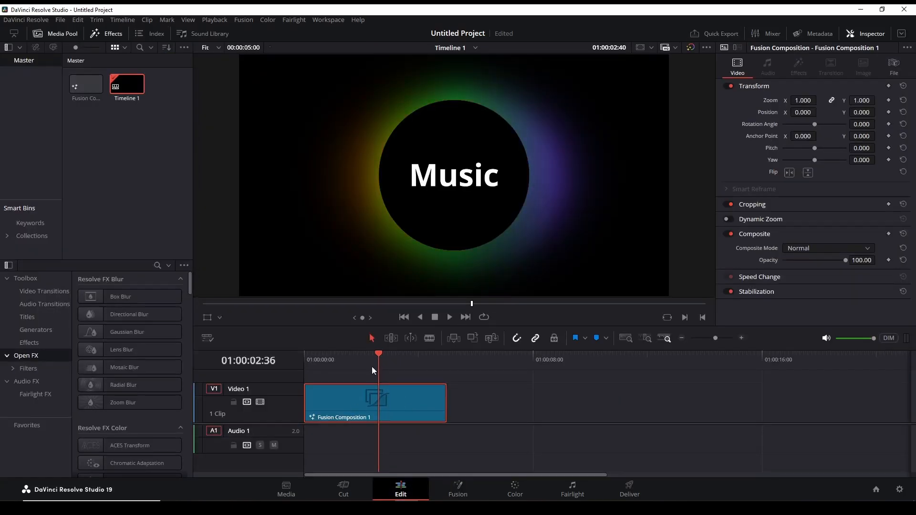
pyautogui.press('Home')
pyautogui.press('space')
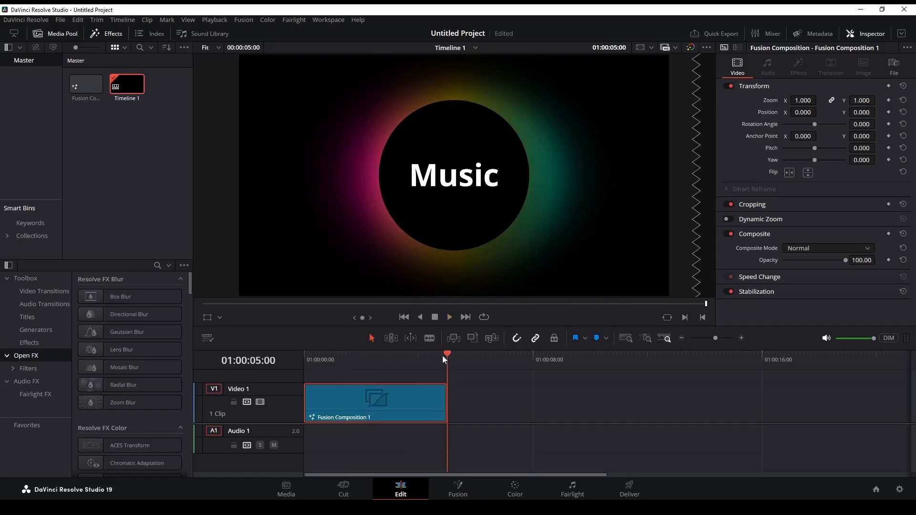
pyautogui.press('Home')
pyautogui.press('space')
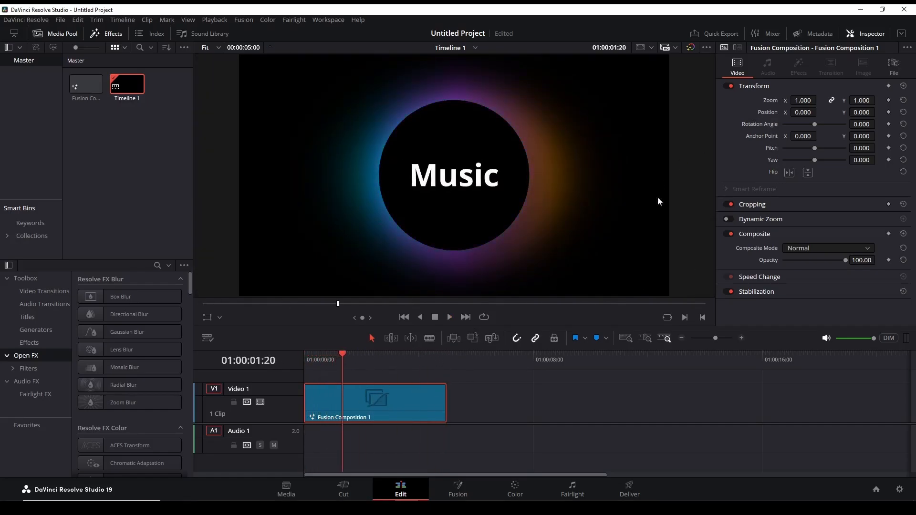
# Quick-export the timeline with the H.264 Master preset and save the file as Timeline 1
pyautogui.click(719, 34)
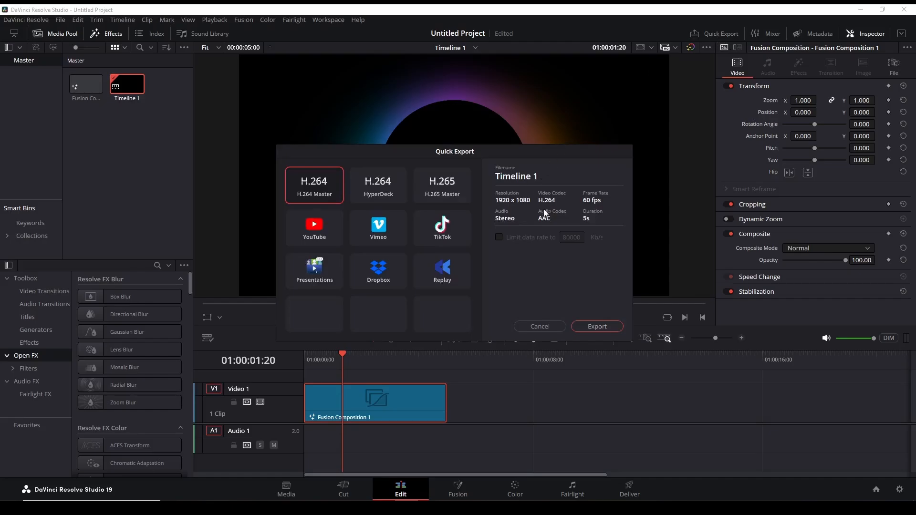
pyautogui.click(595, 326)
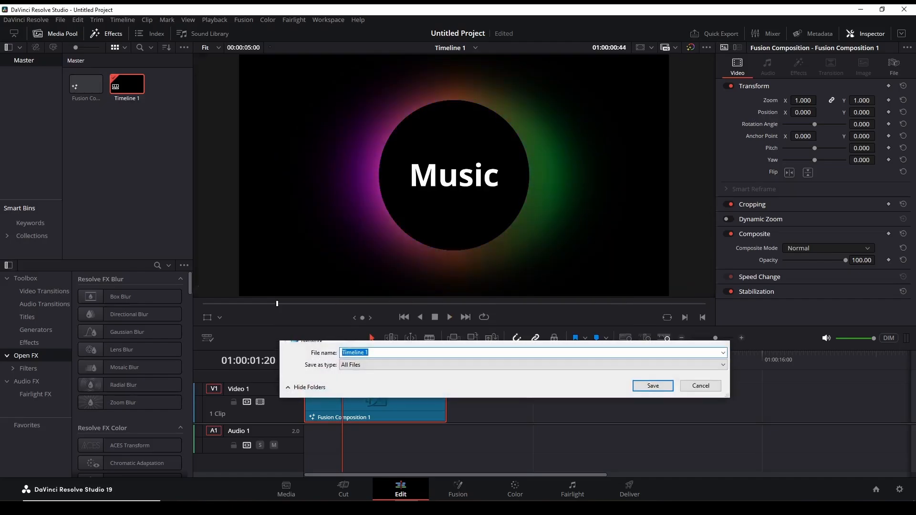
pyautogui.click(645, 384)
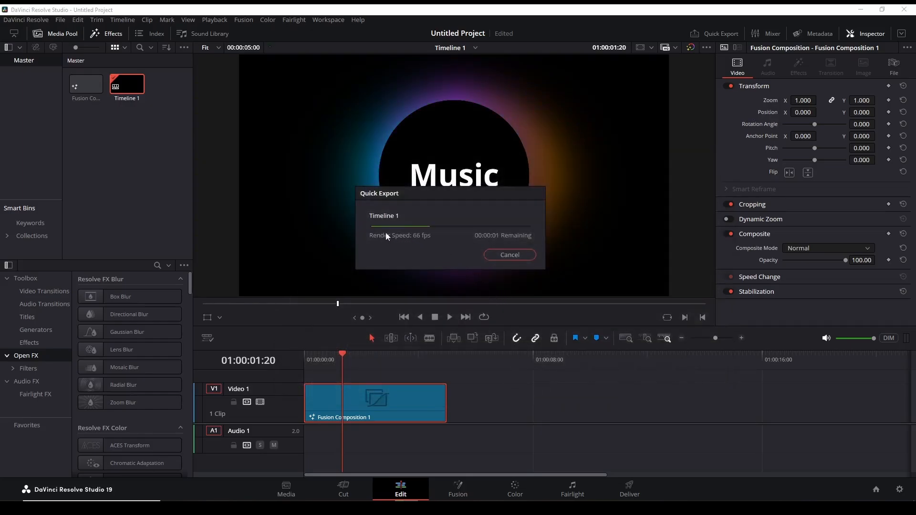